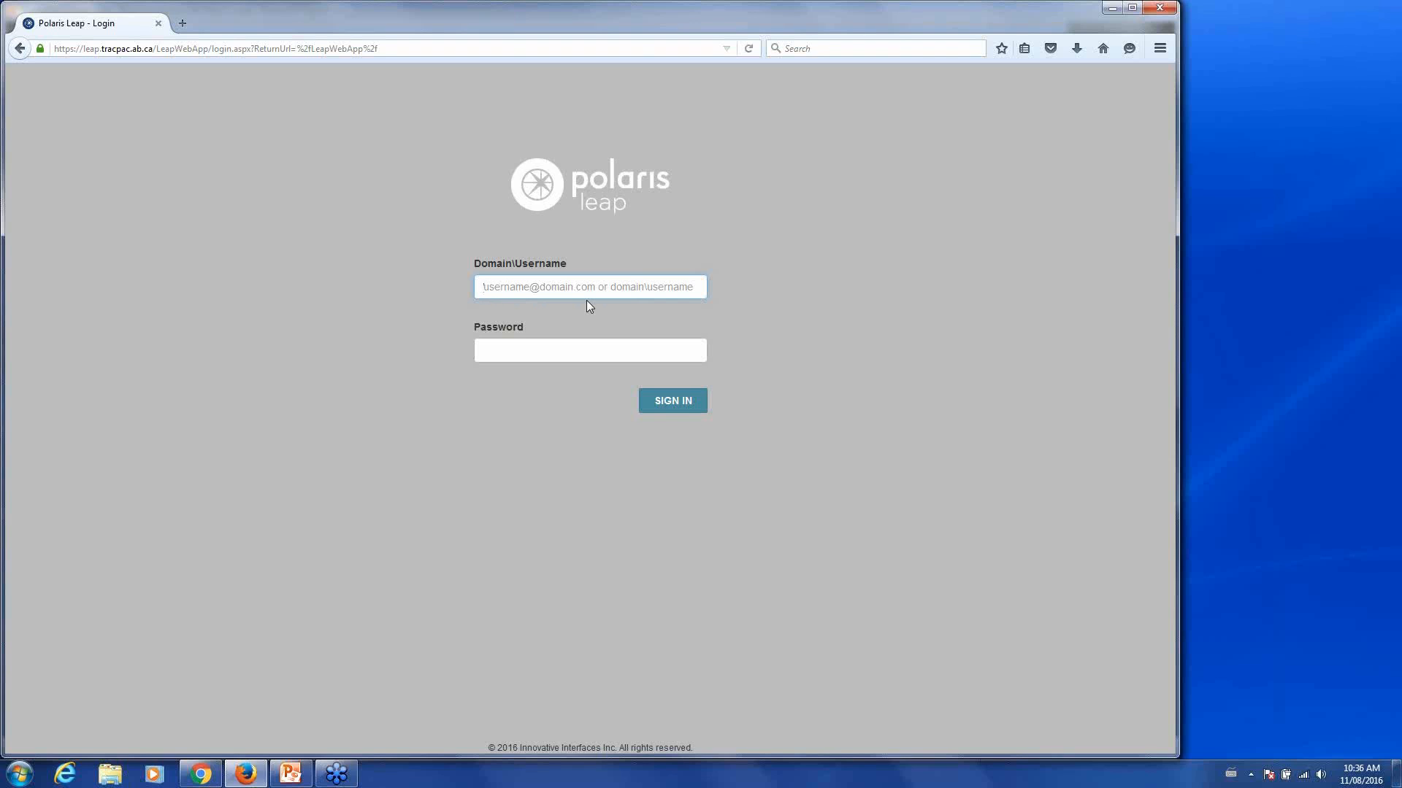
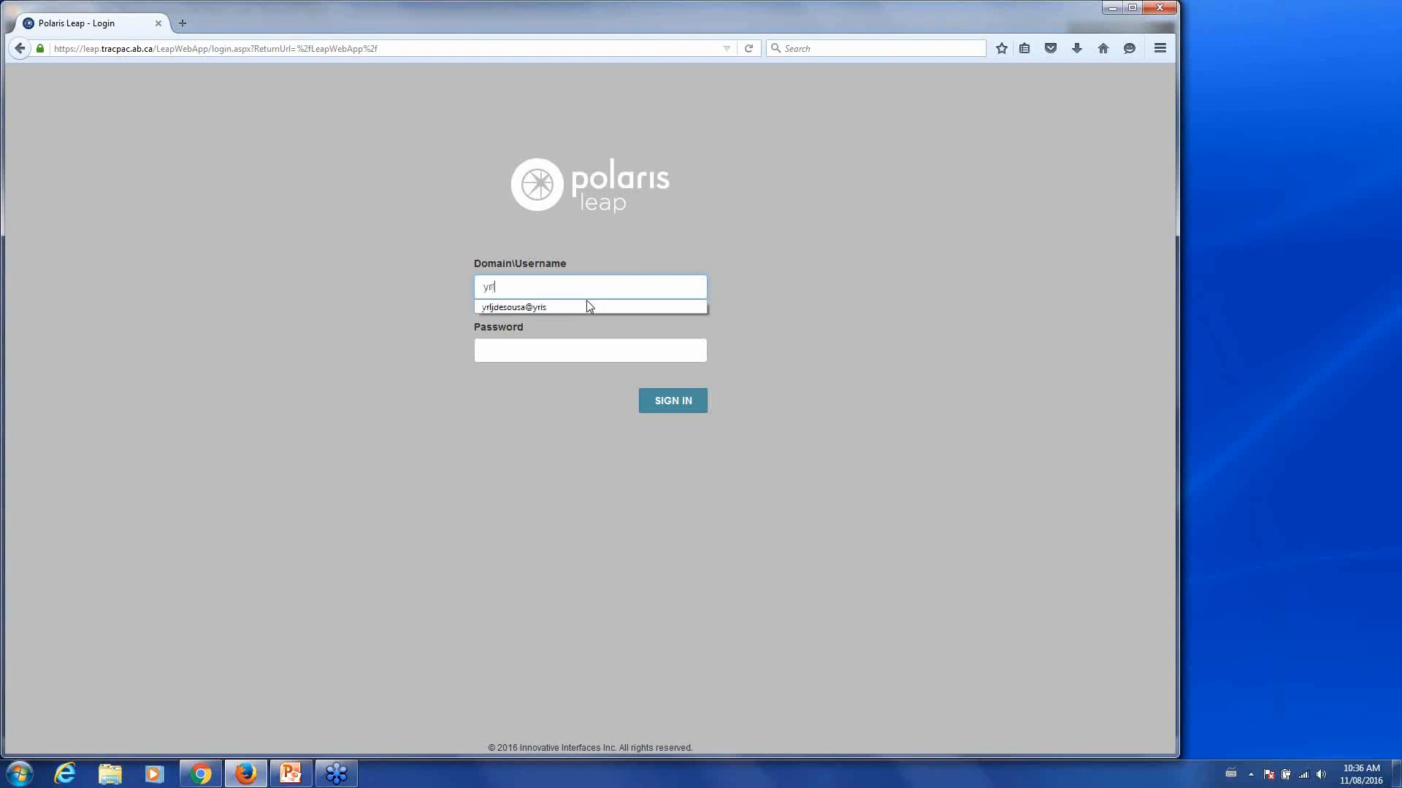
- Sign in to Polaris Leap with the staff account's username and password
key("Tab")
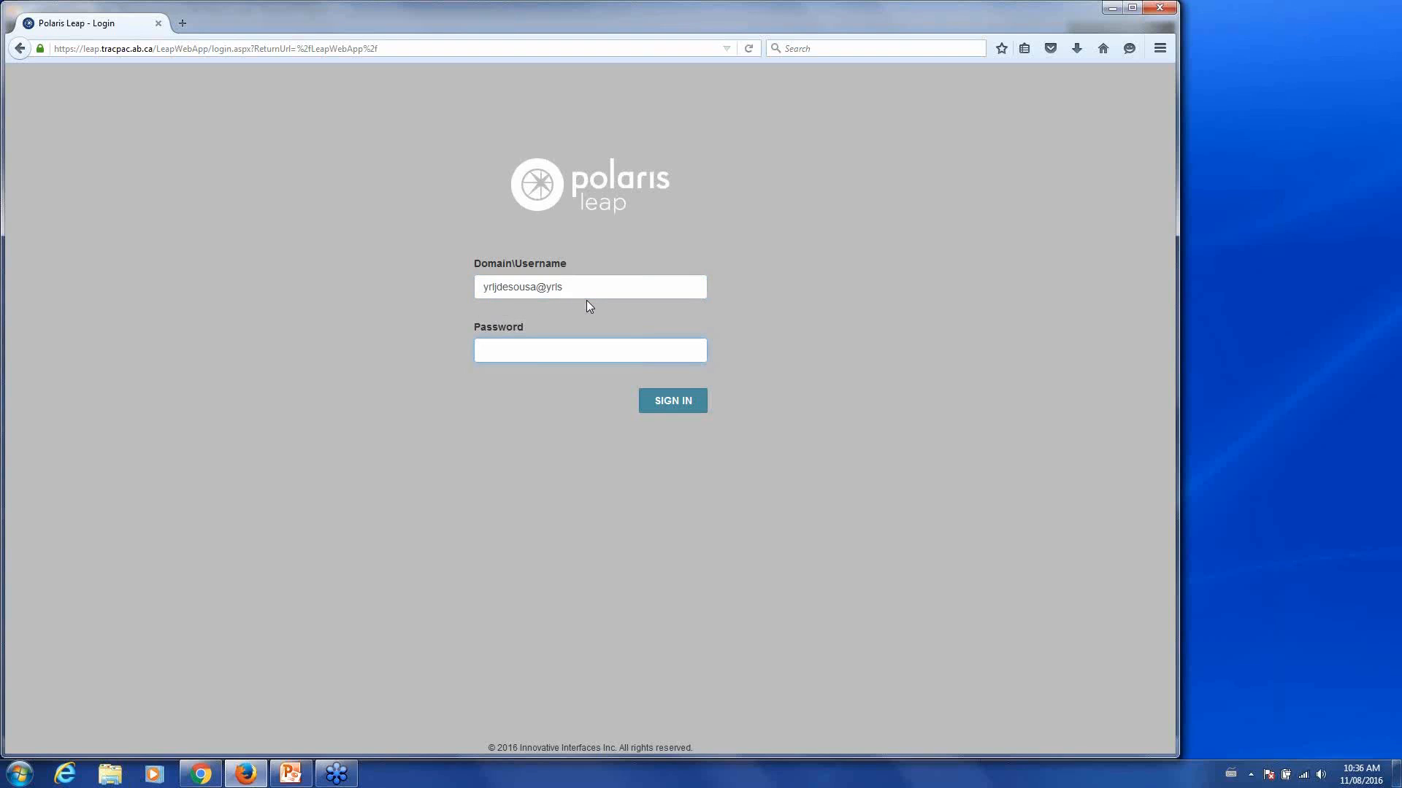
type("**********")
key("Return")
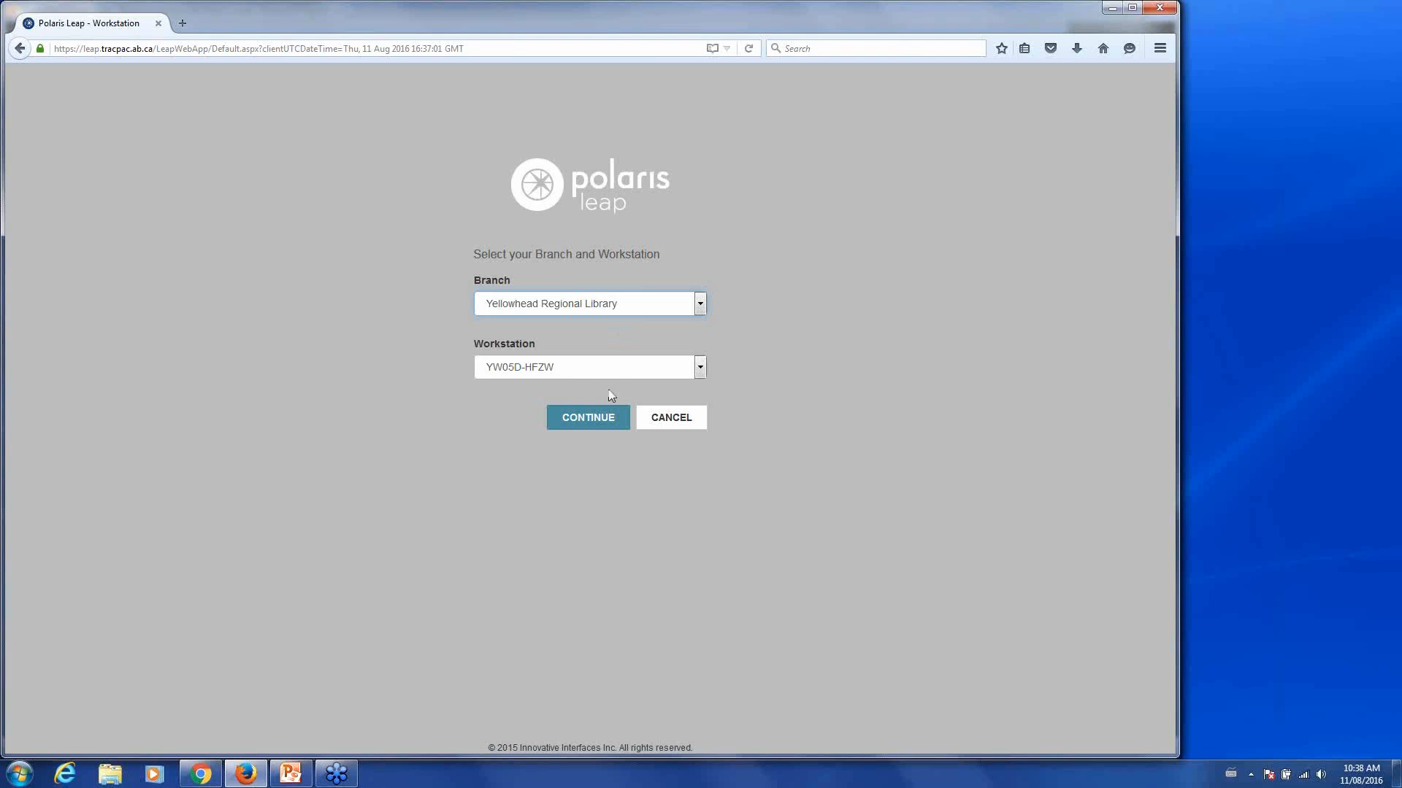
- Continue with branch Yellowhead Regional Library and workstation YW05D-HFZW
left_click(606, 429)
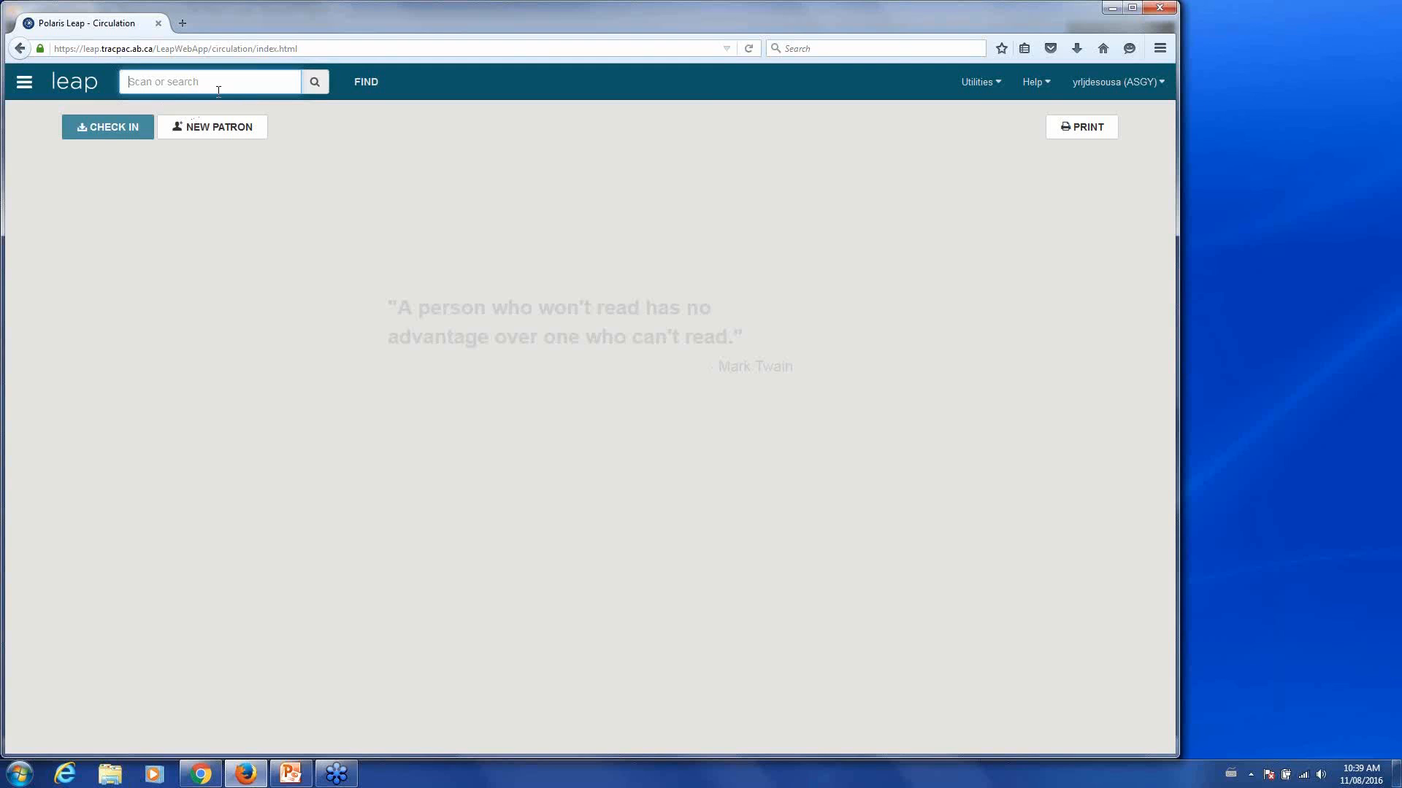
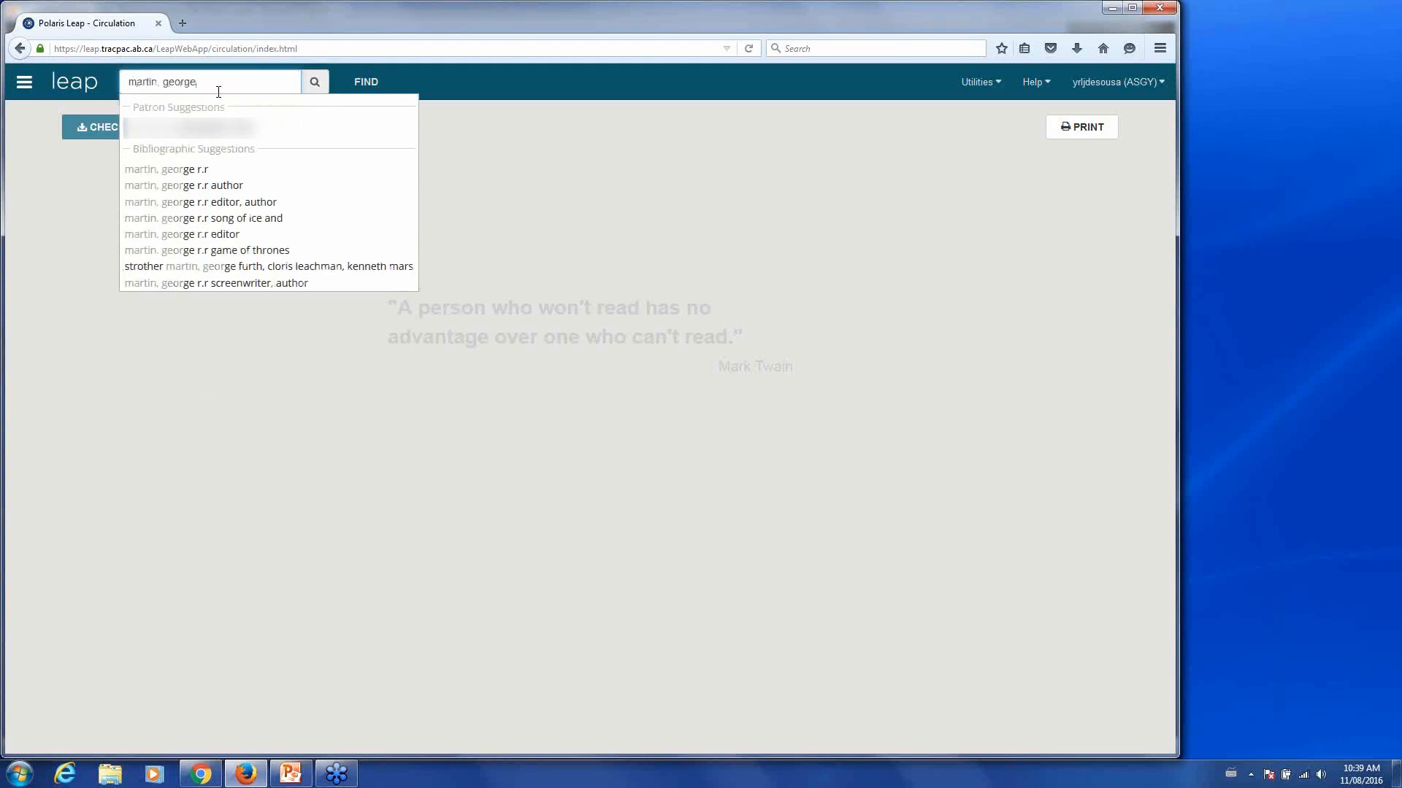
left_click(425, 83)
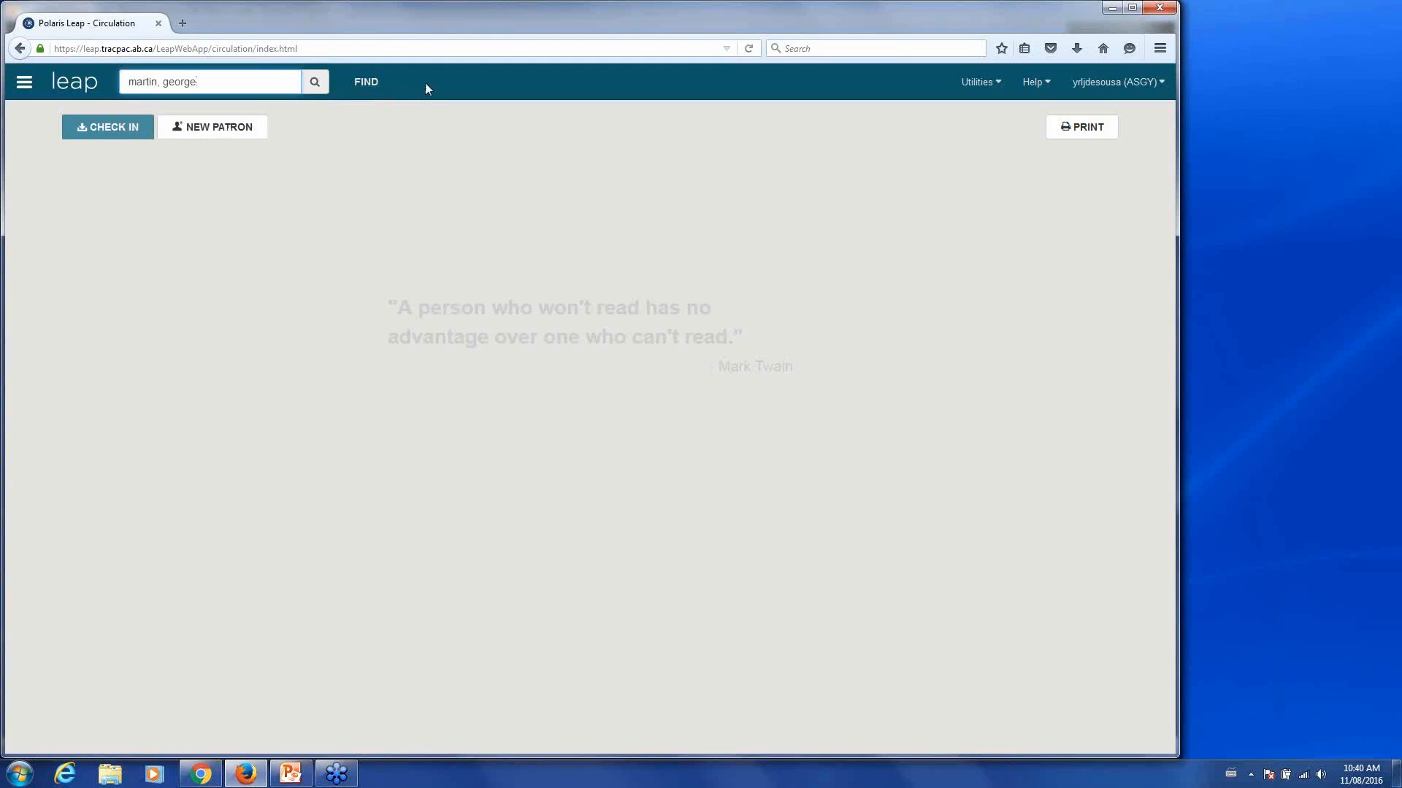
left_click(366, 83)
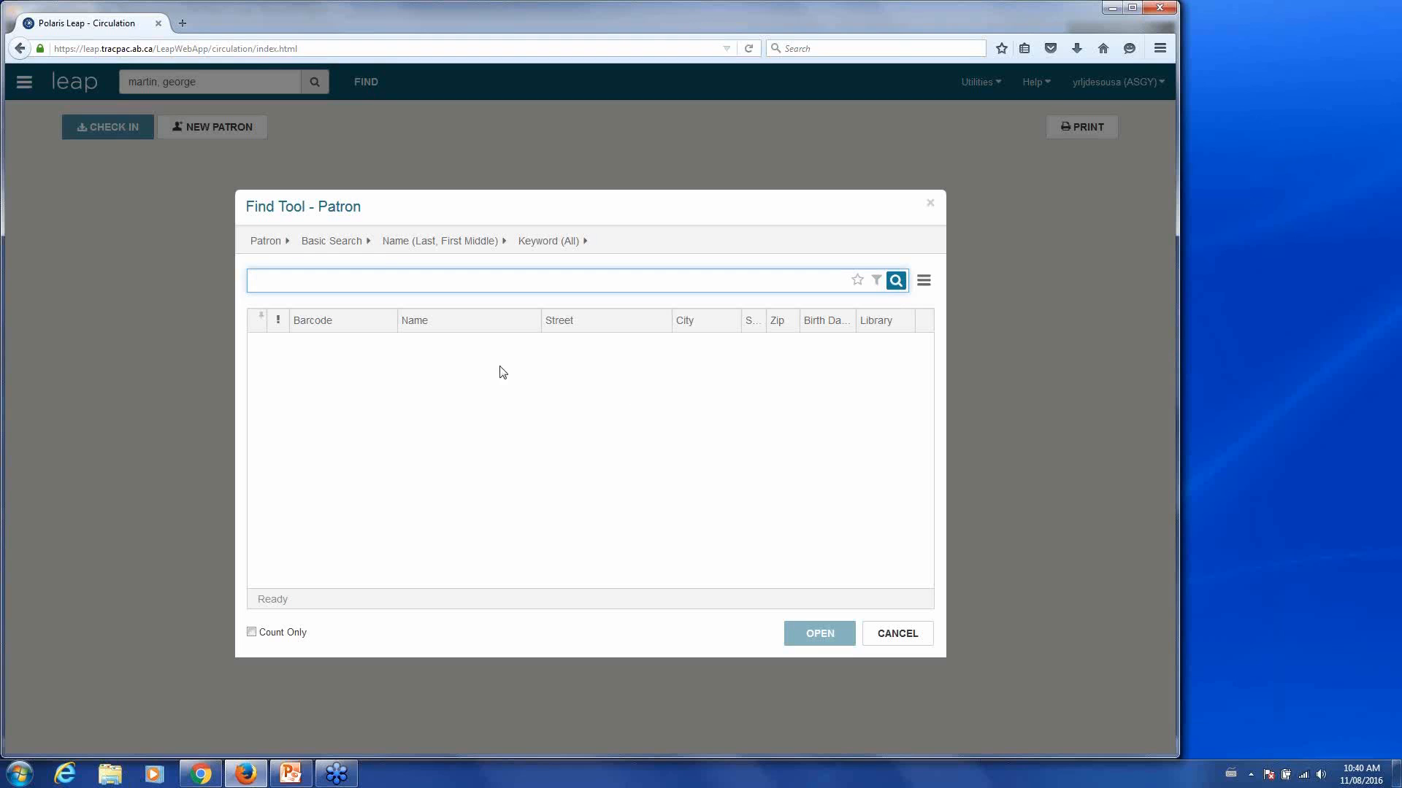
left_click(270, 244)
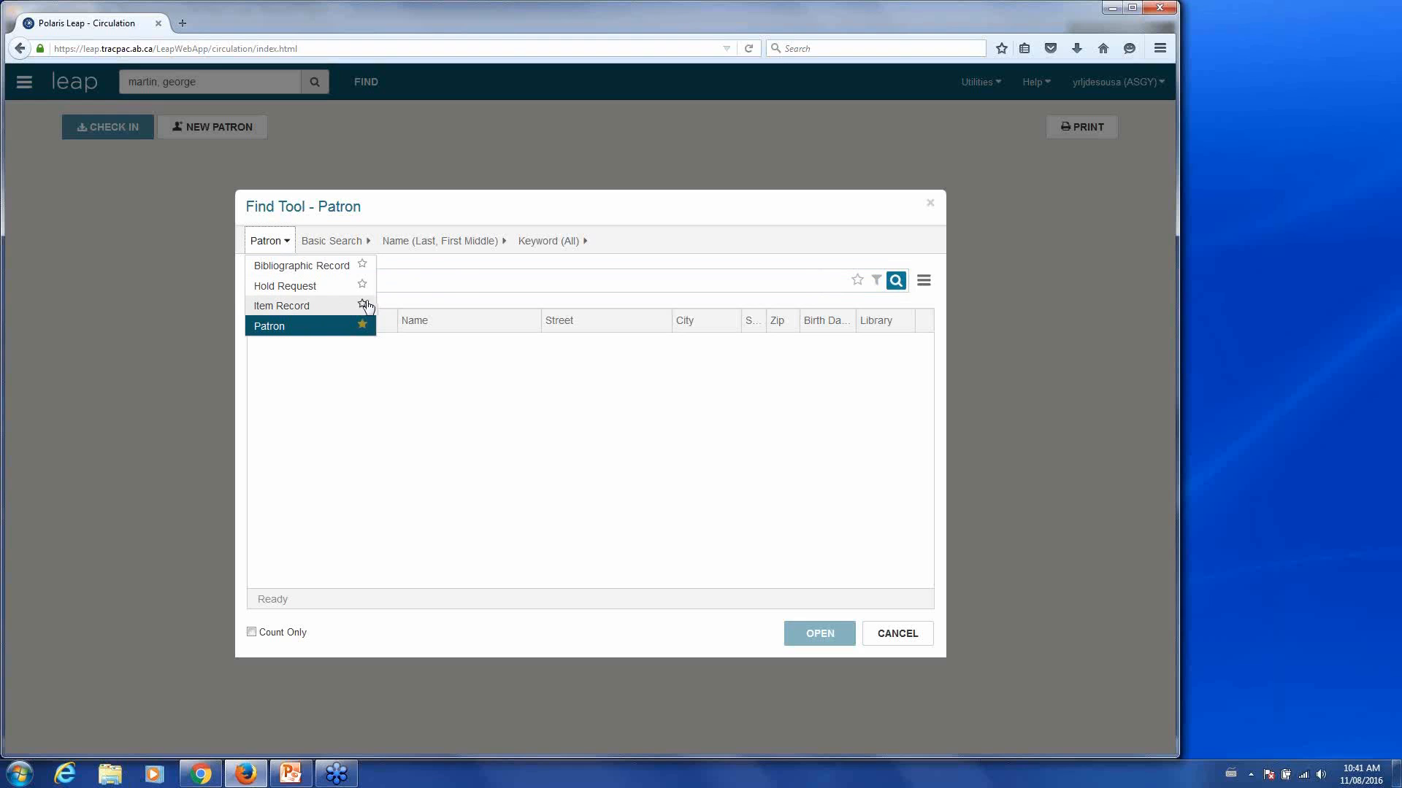
left_click(460, 266)
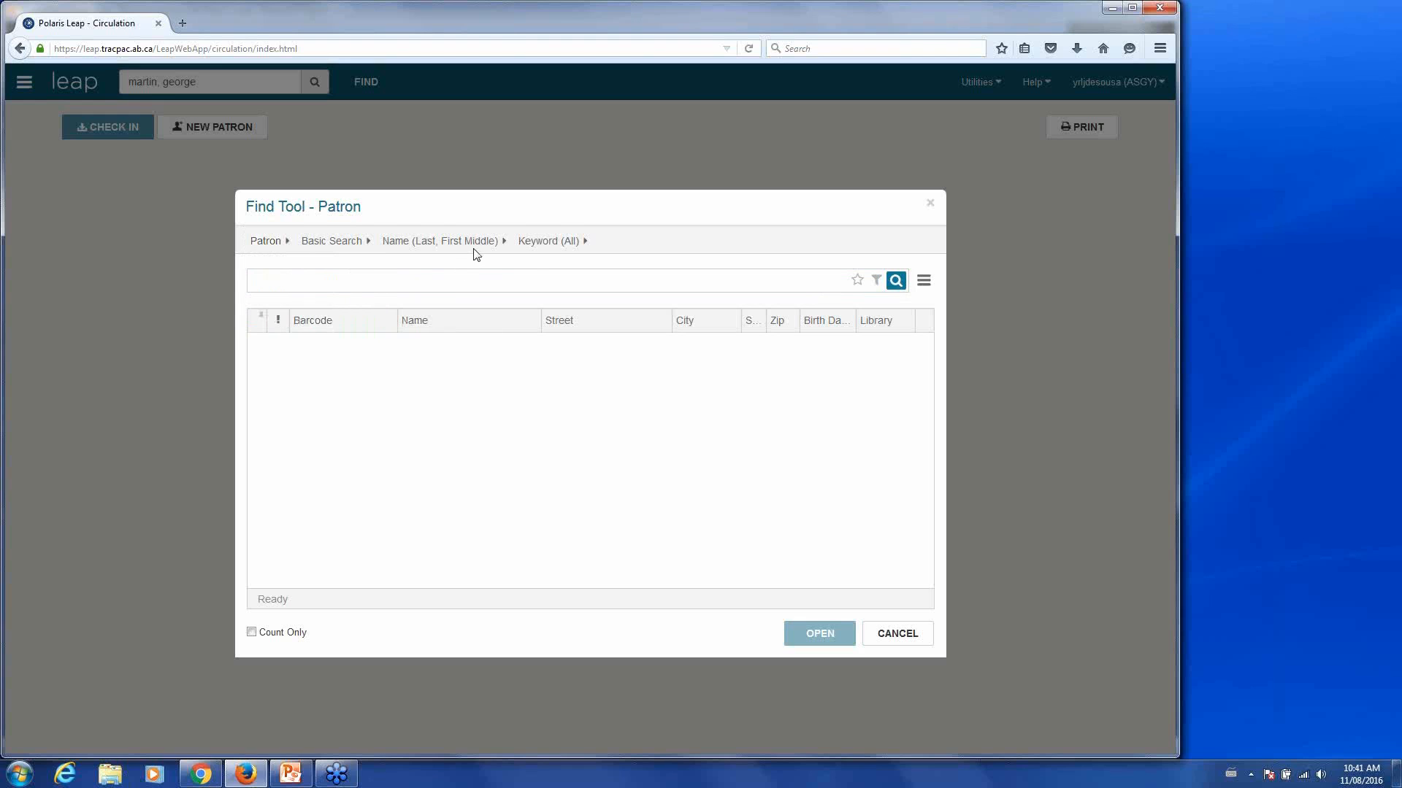
left_click(473, 251)
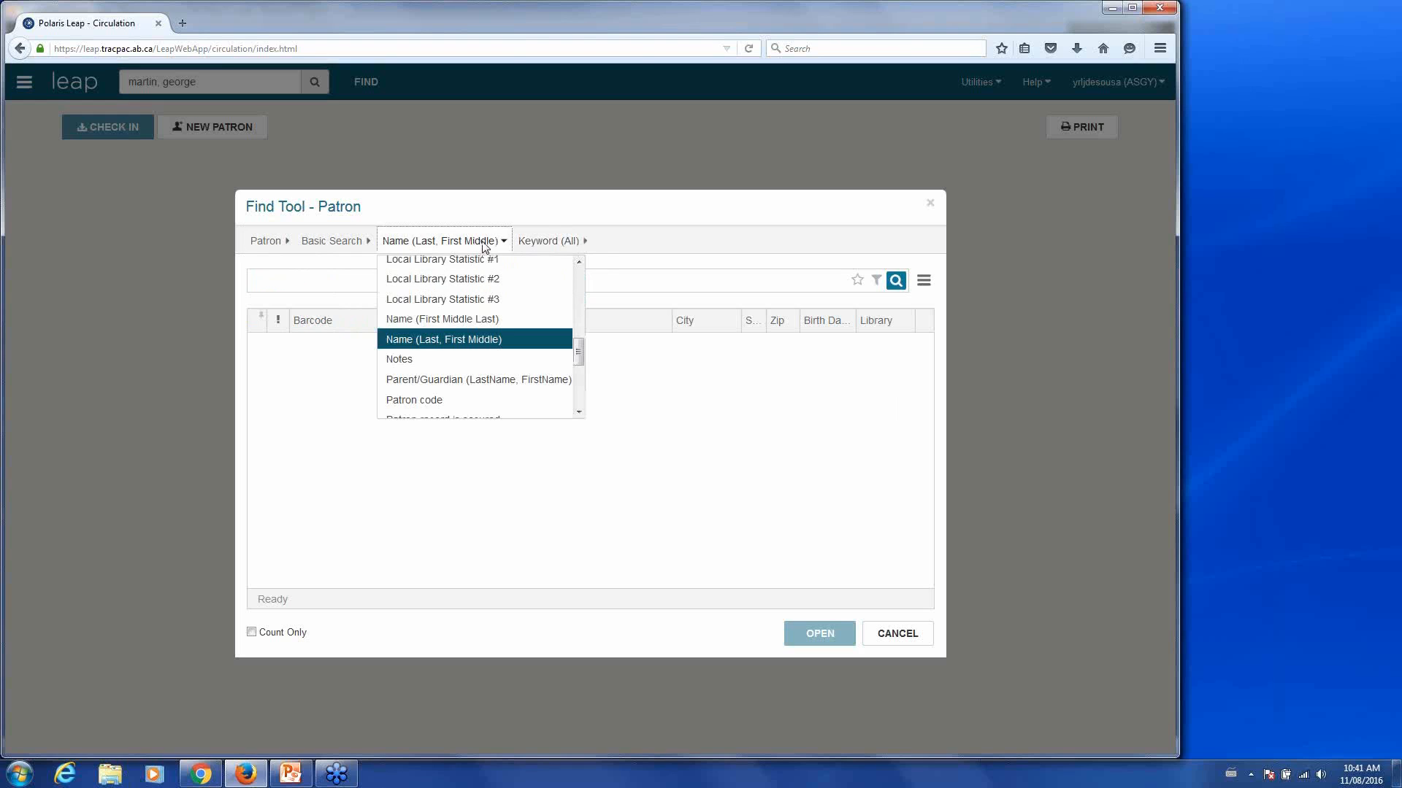
left_click(484, 247)
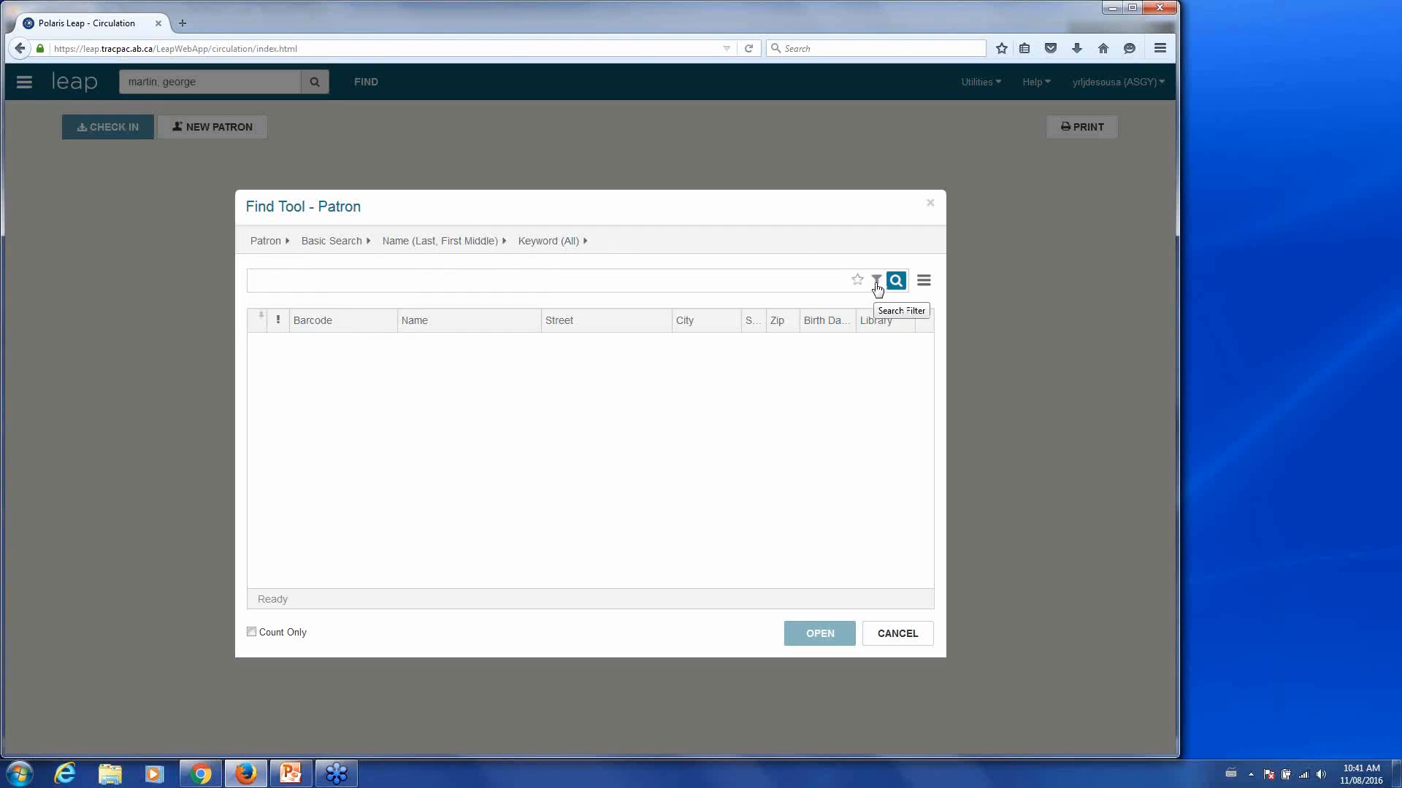
left_click(926, 283)
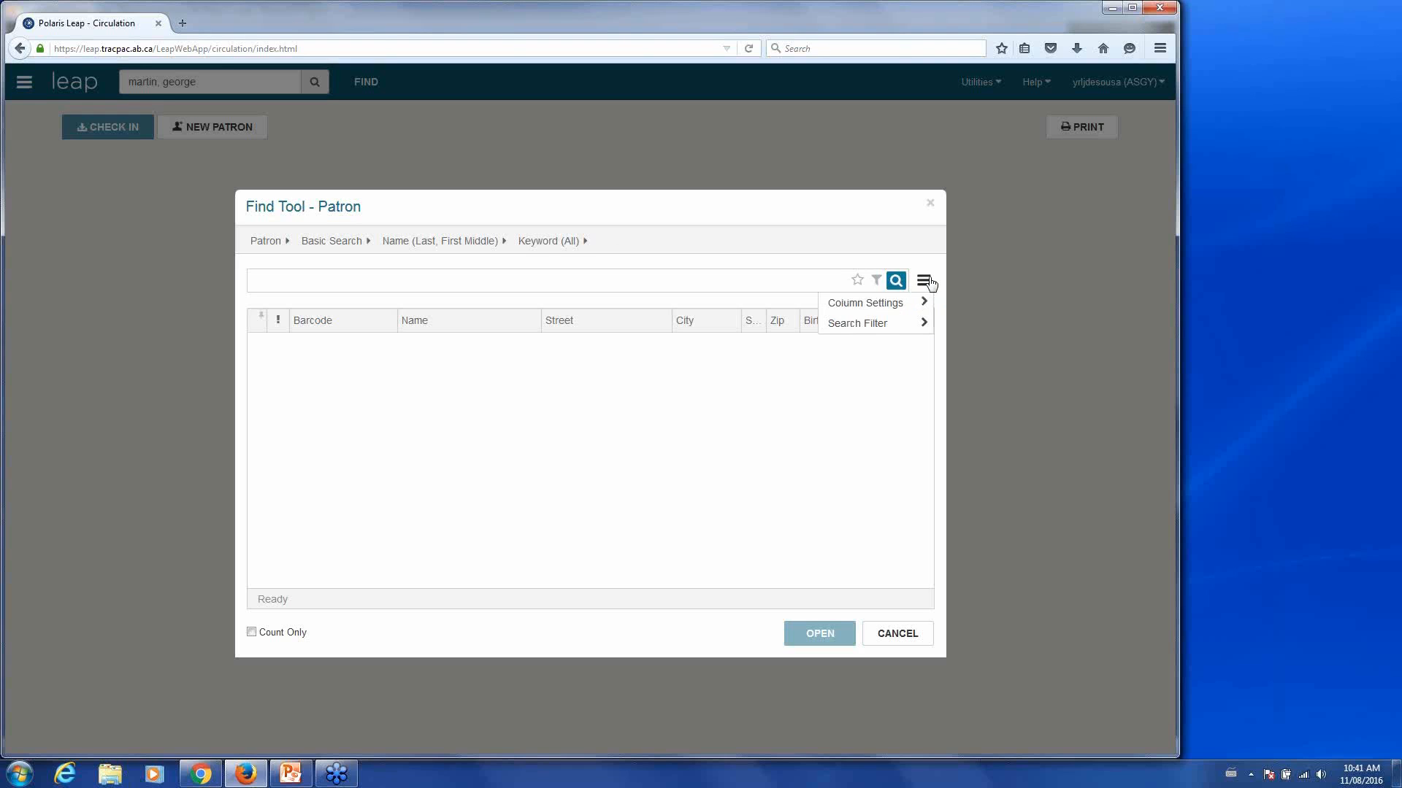
left_click(896, 511)
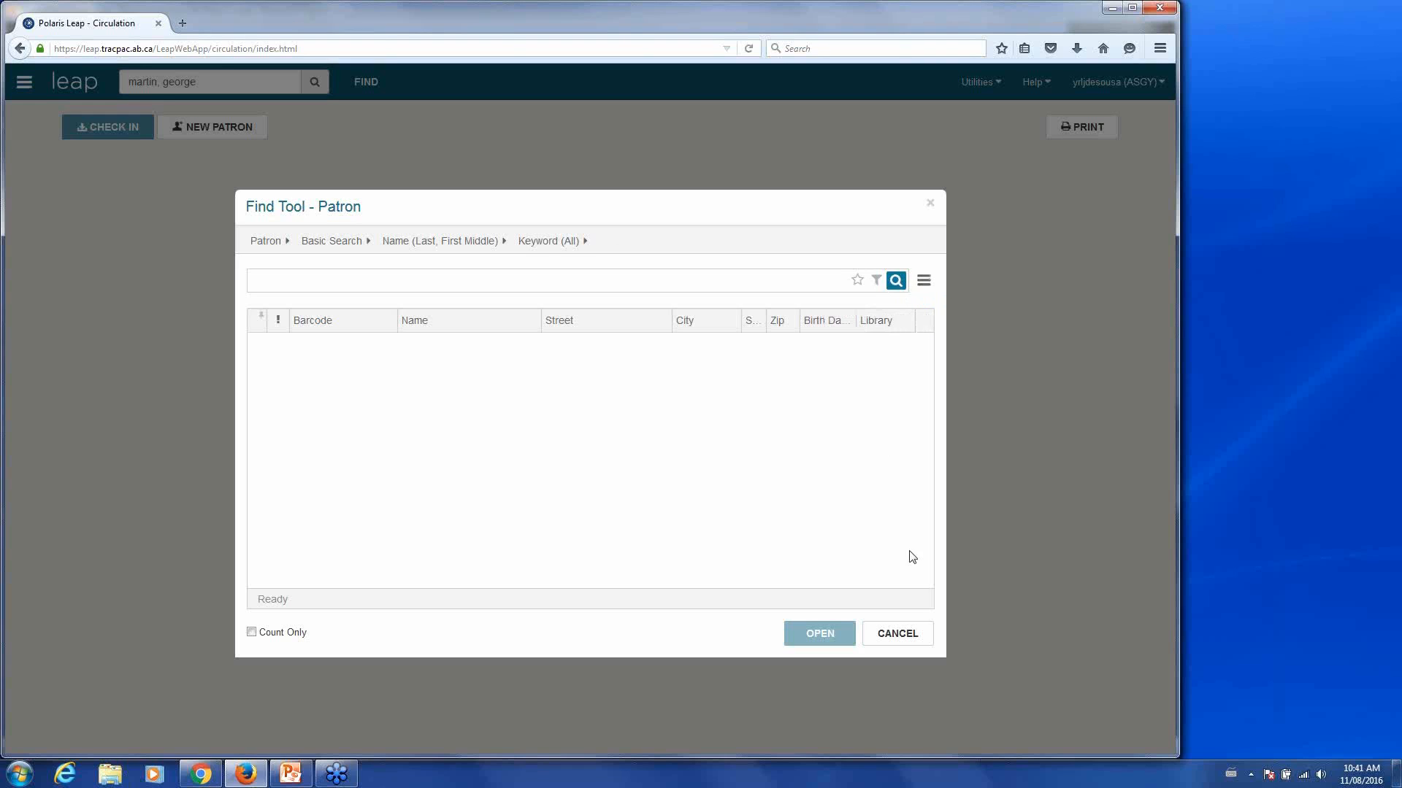
left_click(899, 632)
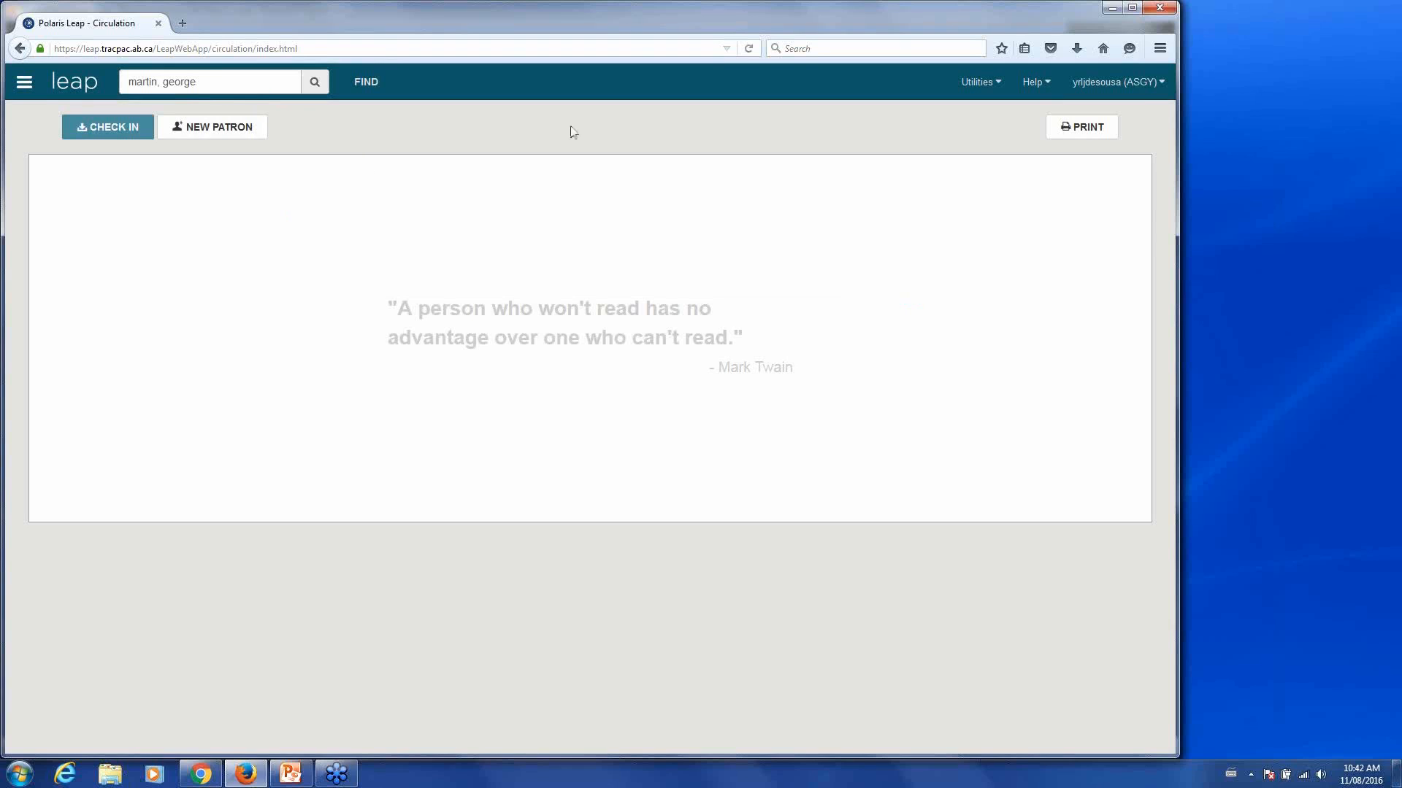
- Open the Leap Topics online help from the Help menu in a new tab
left_click(998, 96)
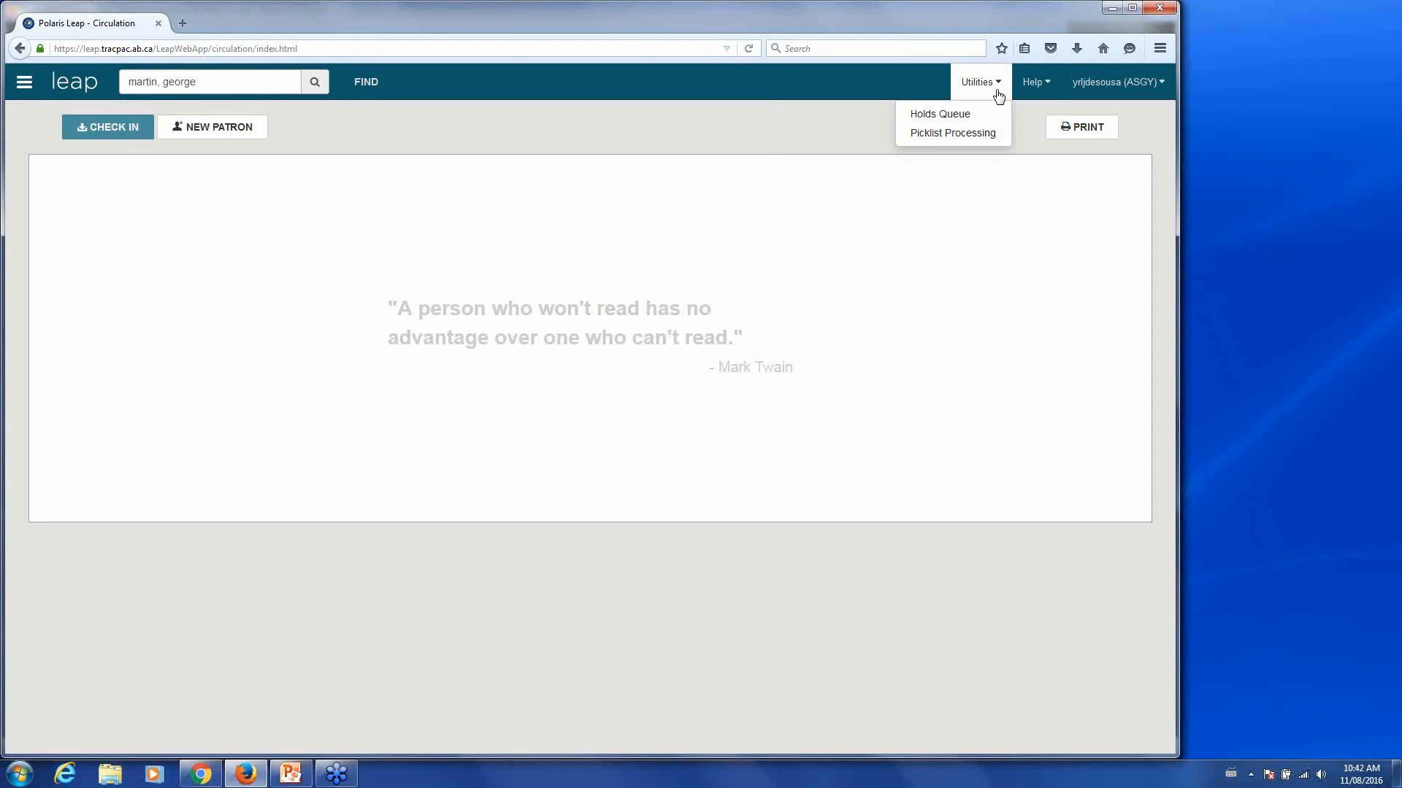
left_click(998, 96)
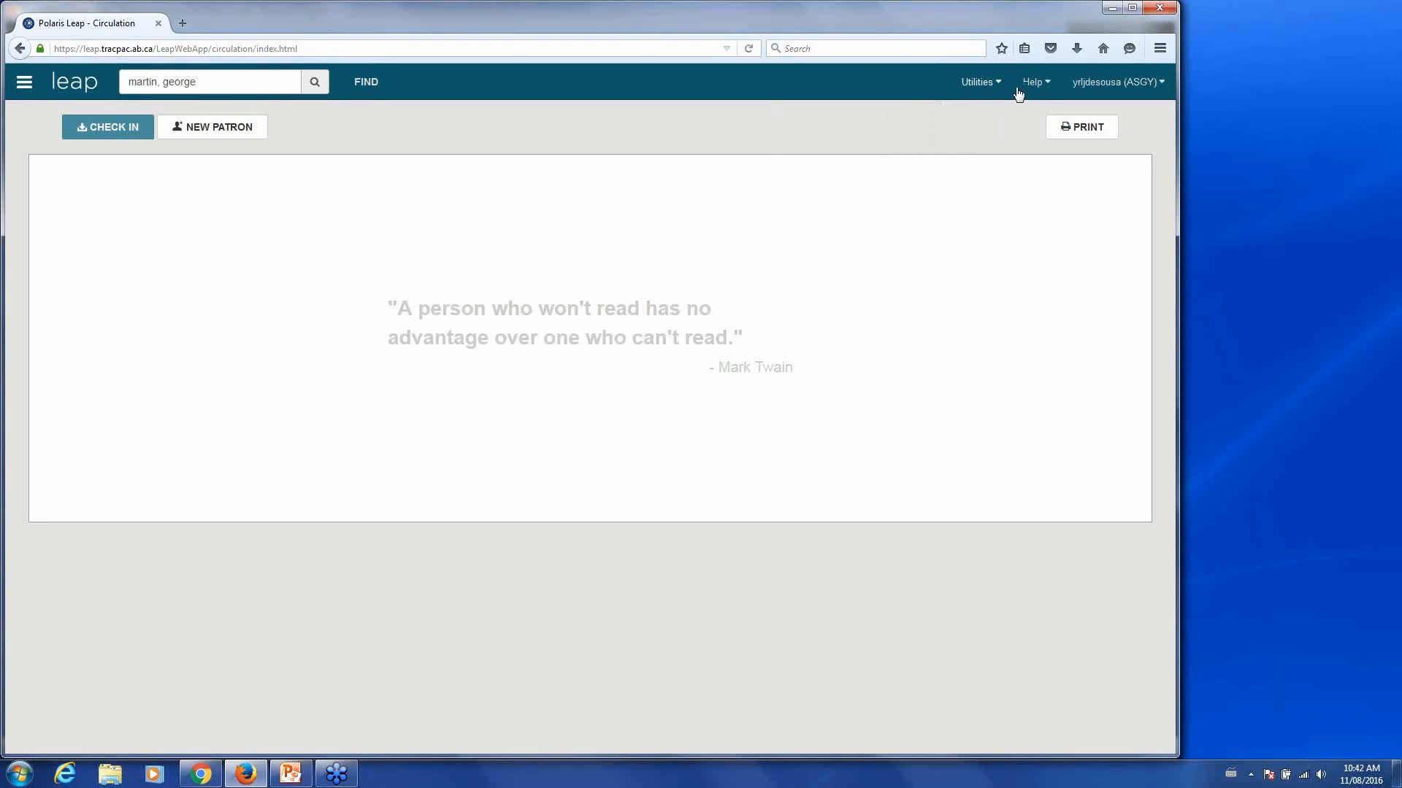
left_click(1049, 93)
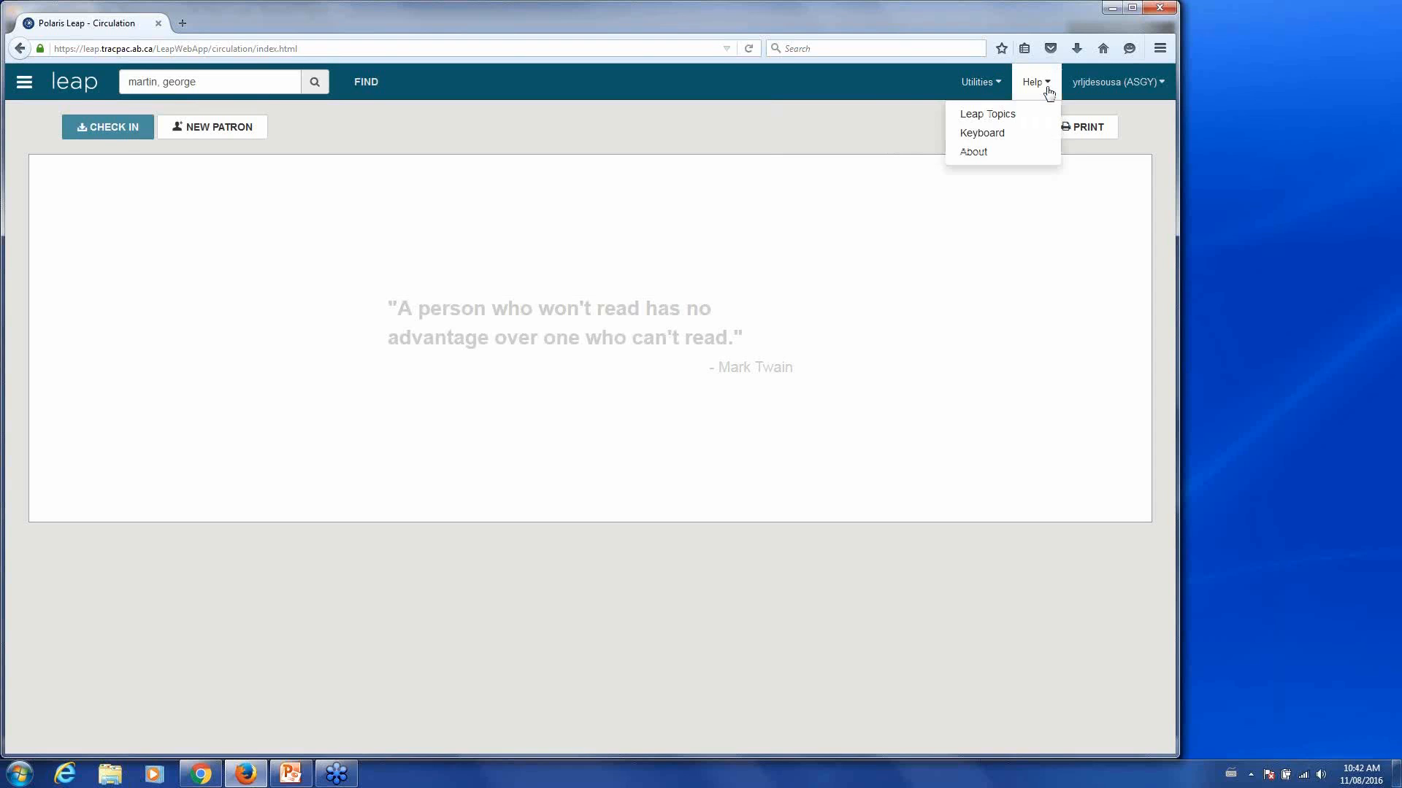
left_click(999, 117)
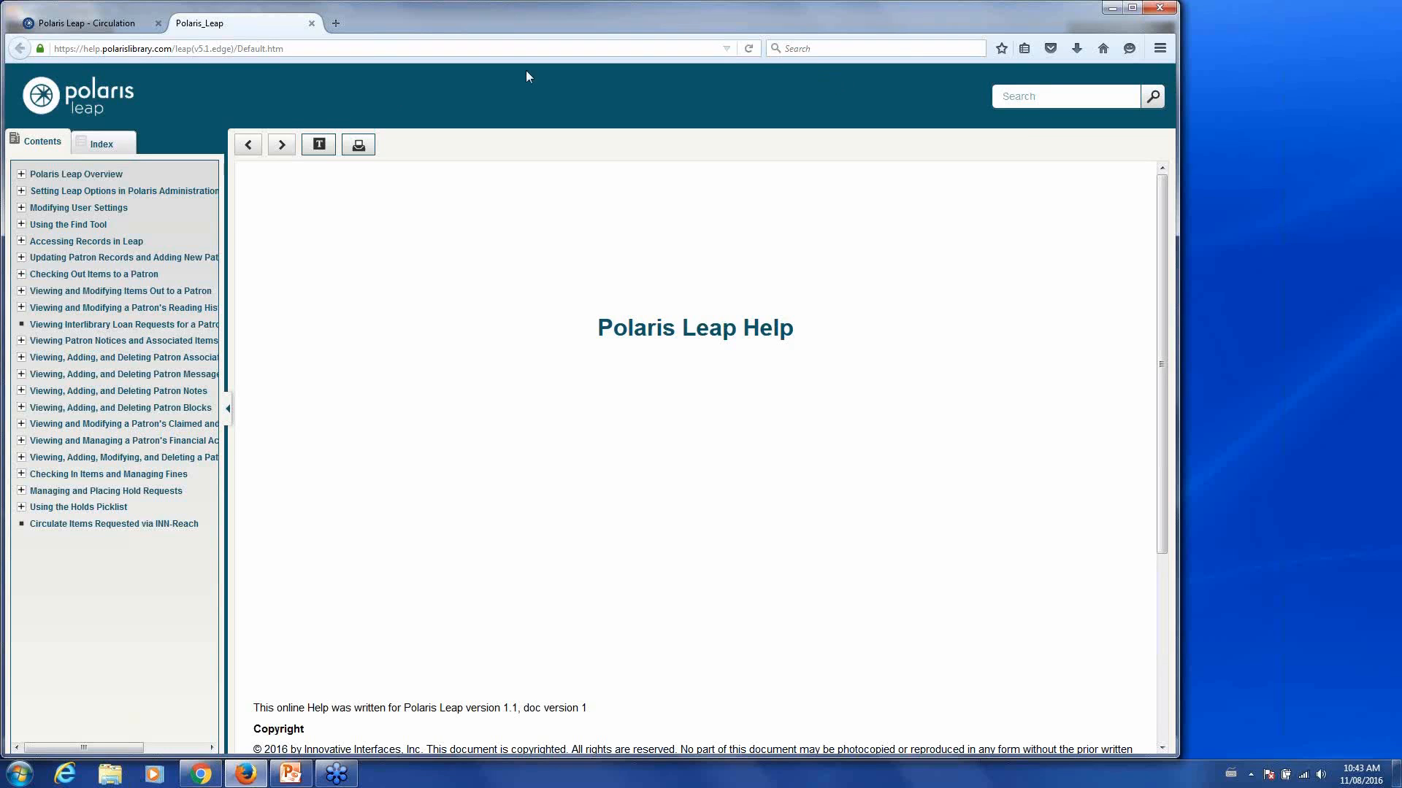
- Close the Polaris Leap Help tab to go back to Circulation
left_click(312, 25)
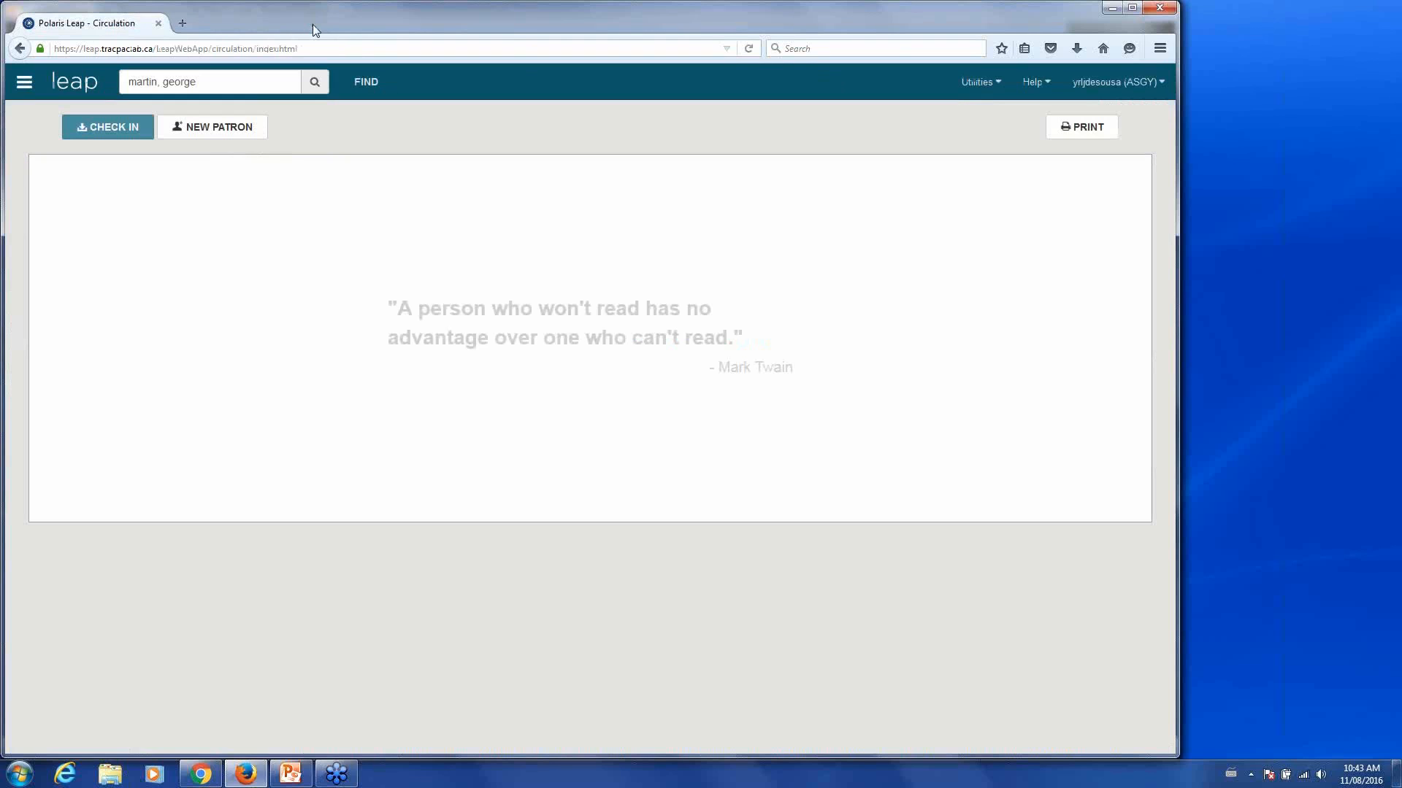
left_click(1155, 87)
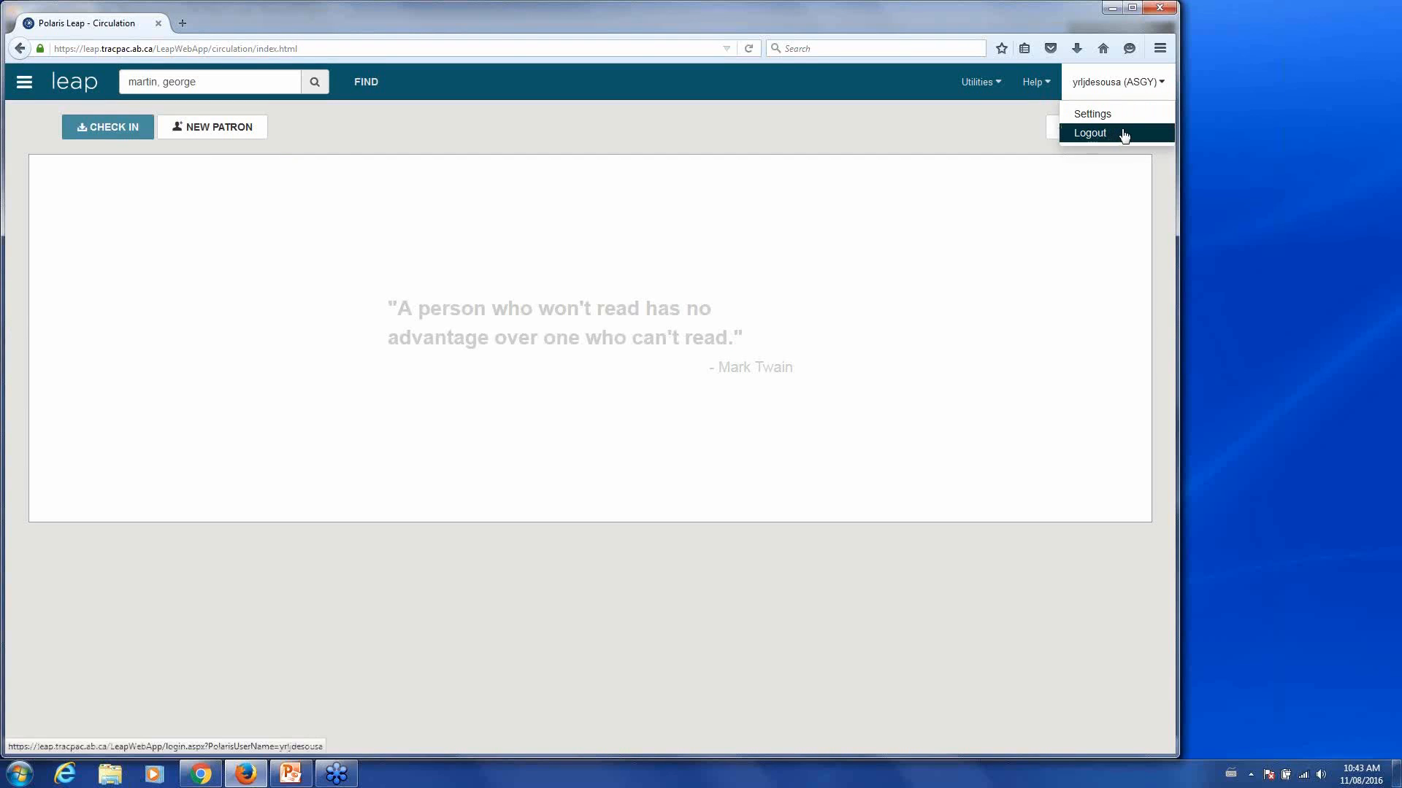
left_click(1066, 230)
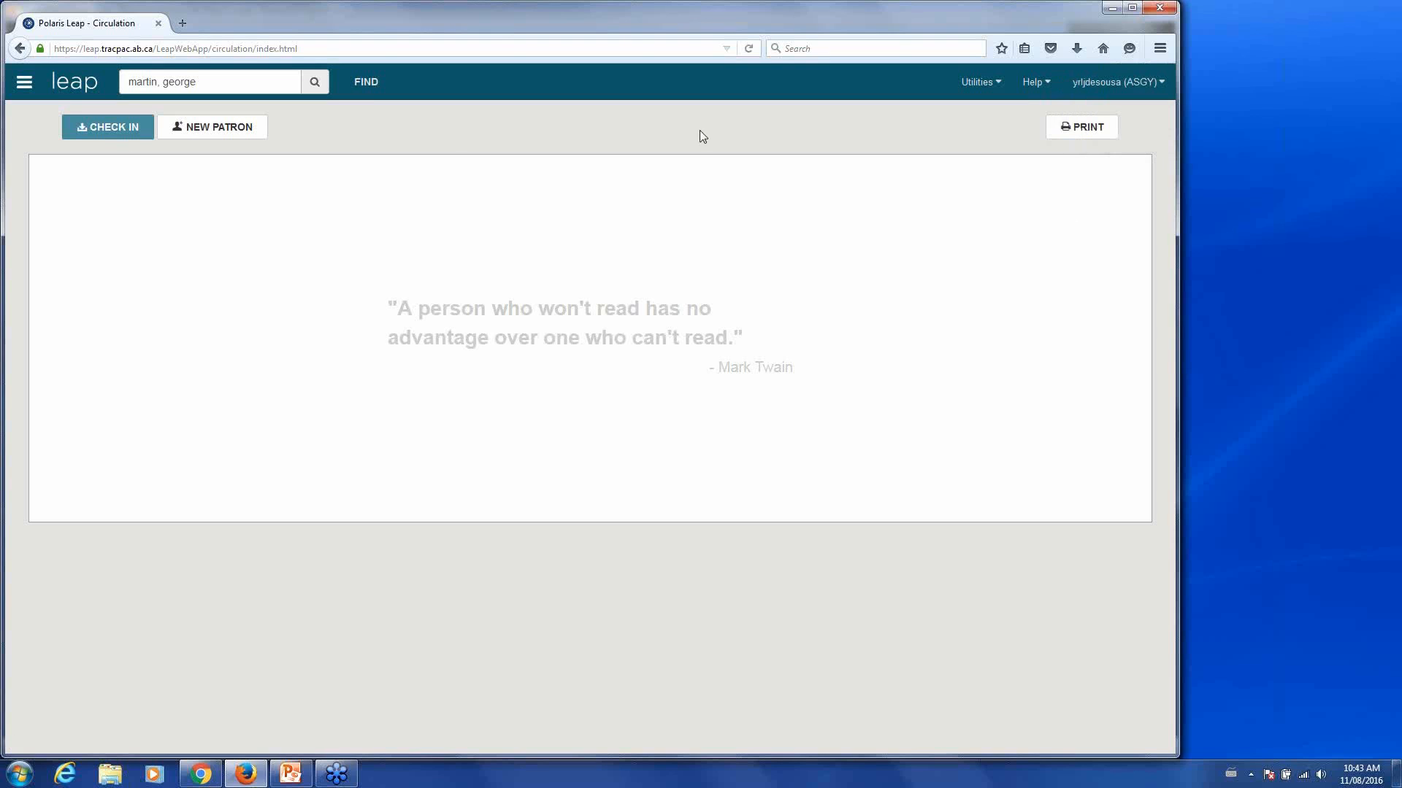
- Browse the Workforms list, then open the Check In workform
left_click(24, 82)
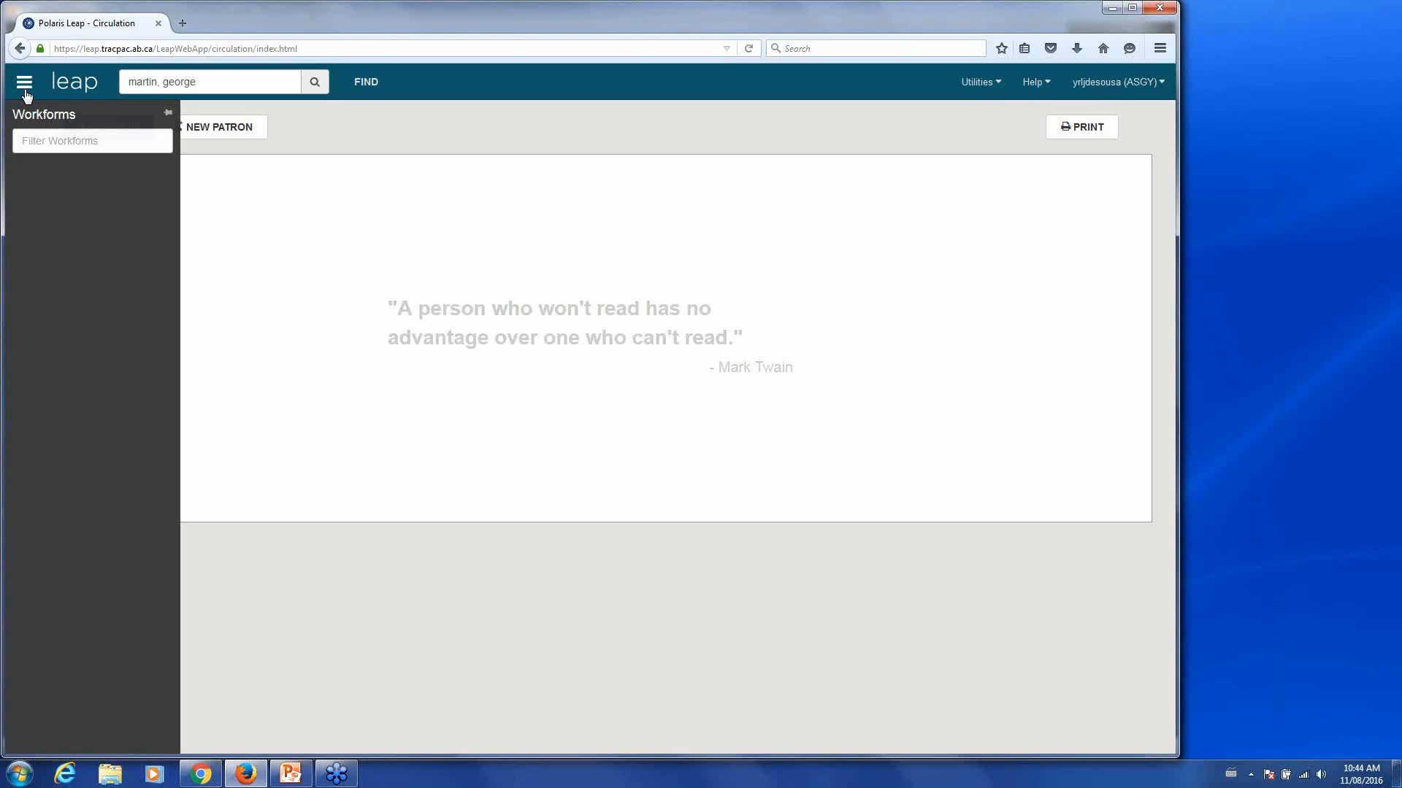
left_click(25, 91)
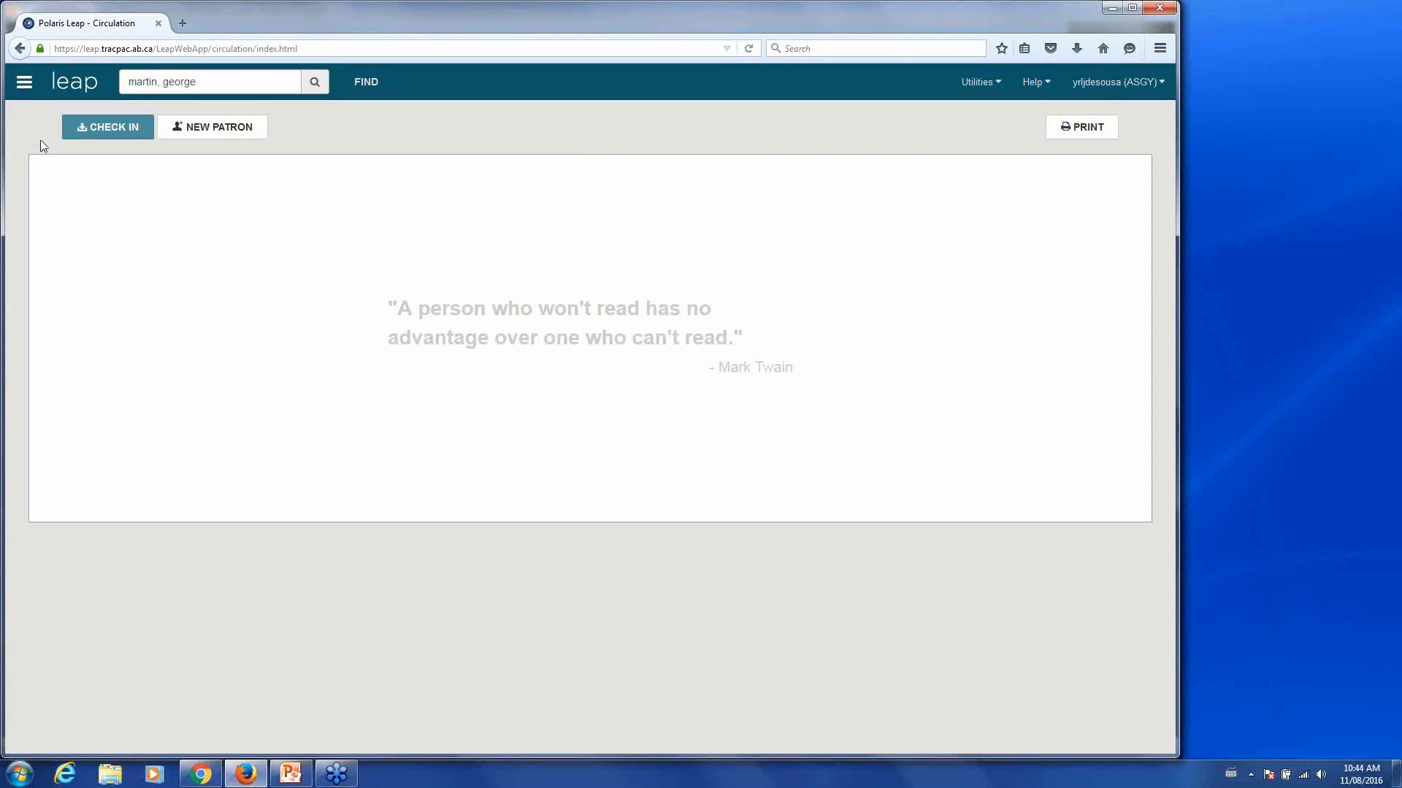
left_click(25, 86)
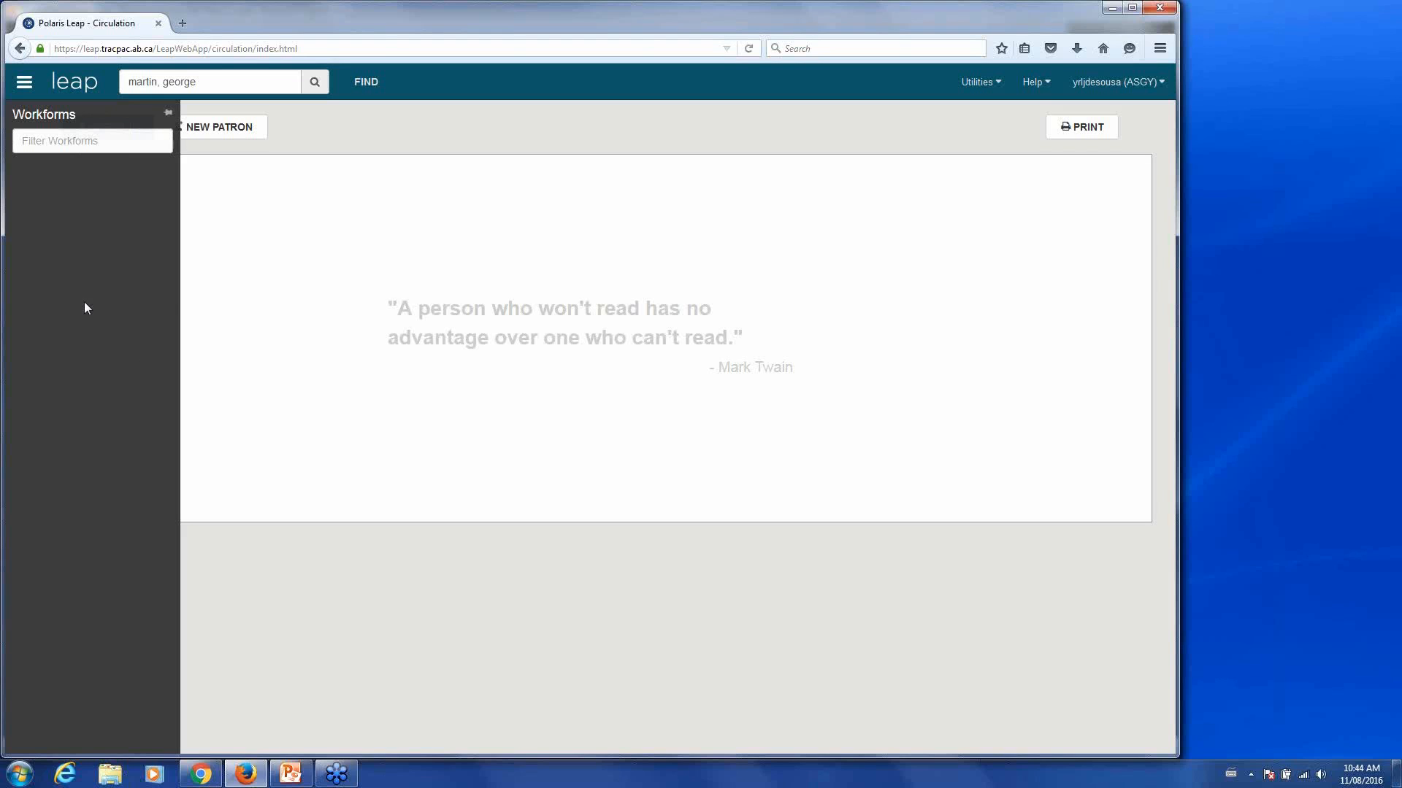
left_click(24, 83)
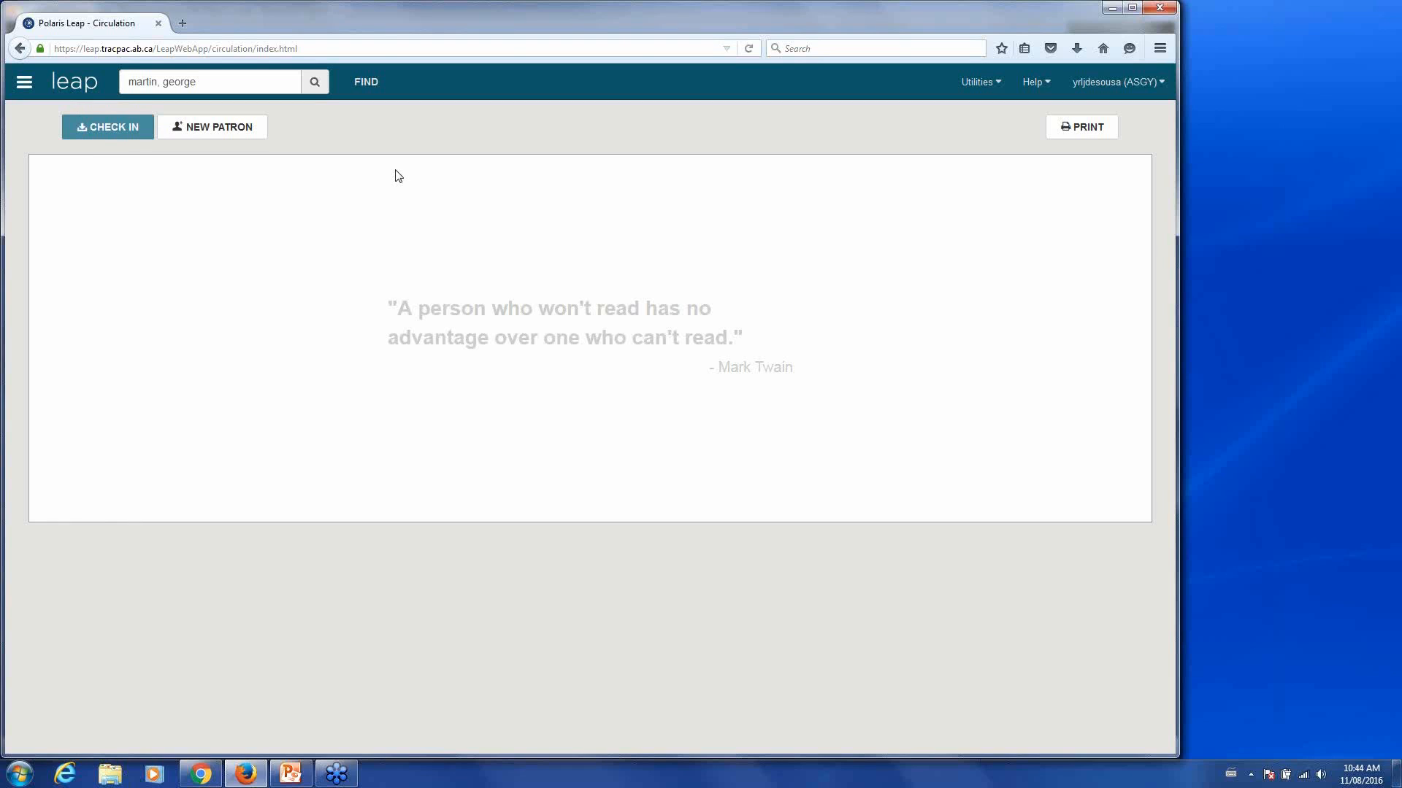
left_click(121, 136)
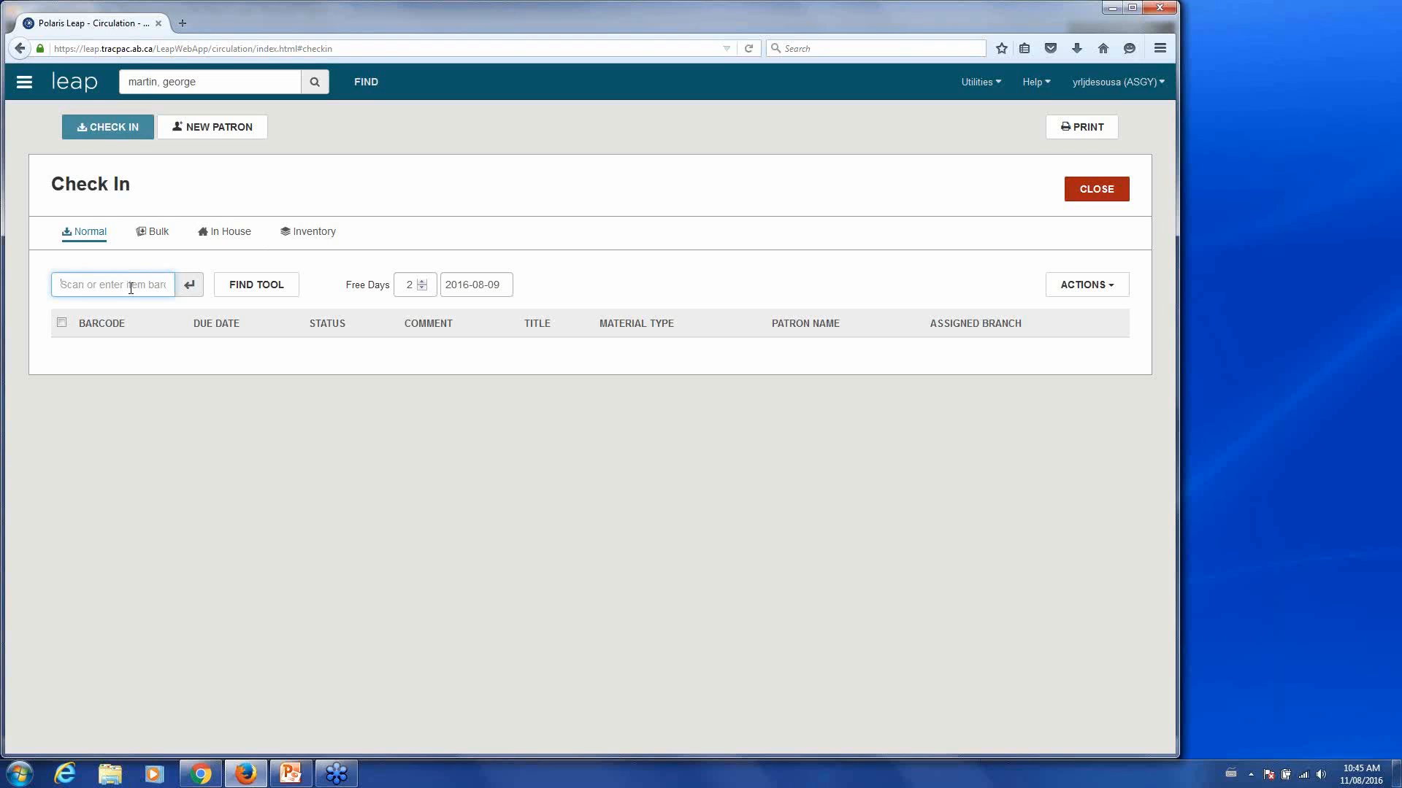
type("3")
type("9335")
type("007")
type("321")
type("205")
left_click(191, 290)
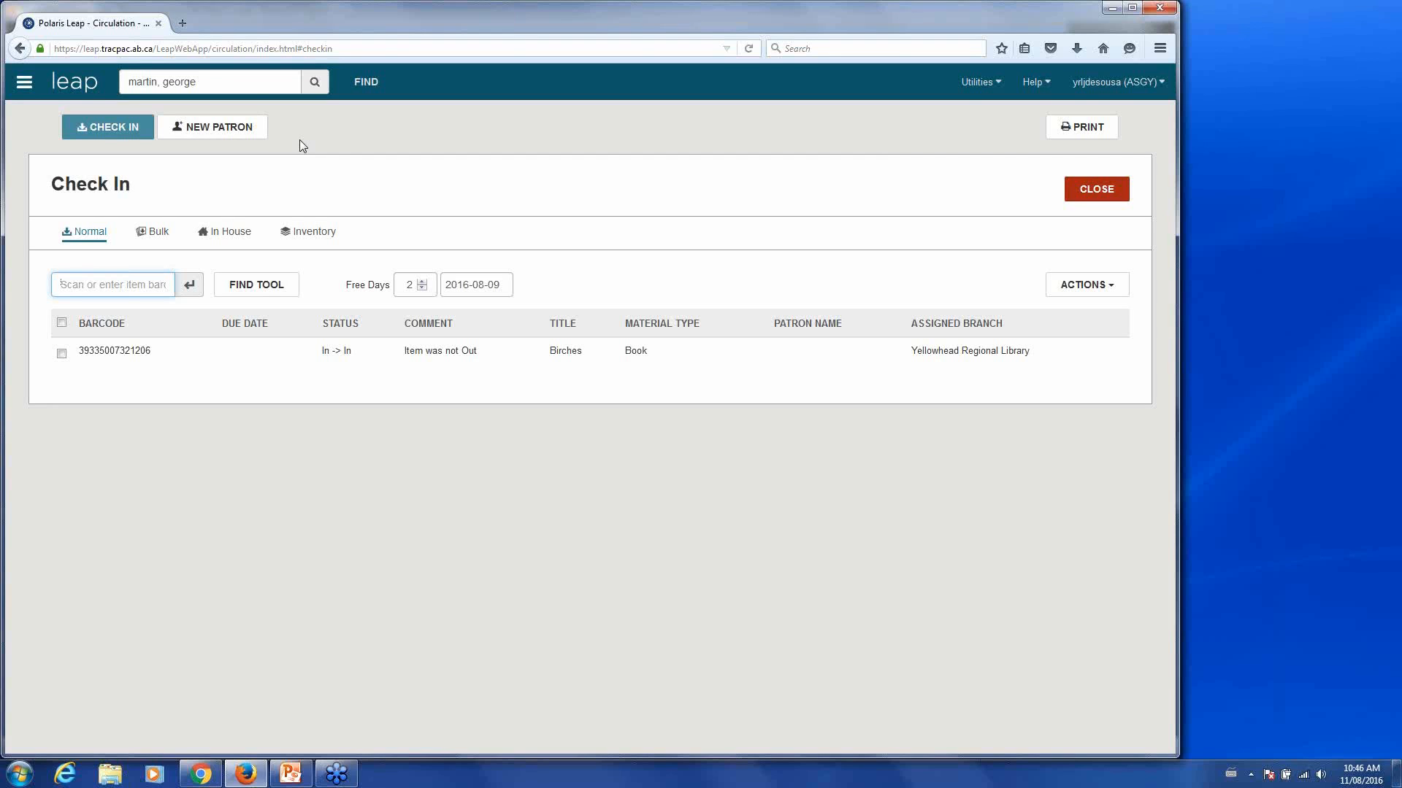
left_click(124, 82)
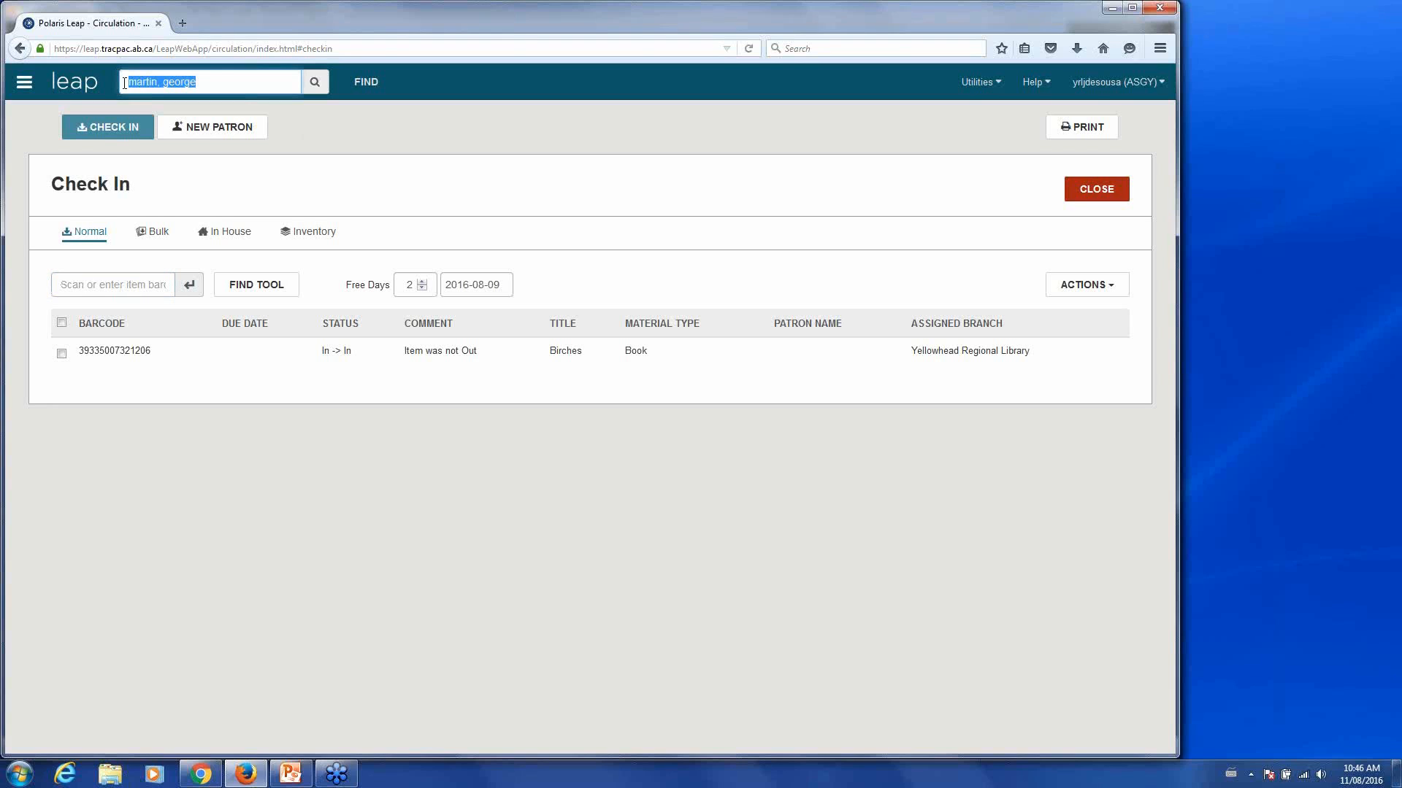
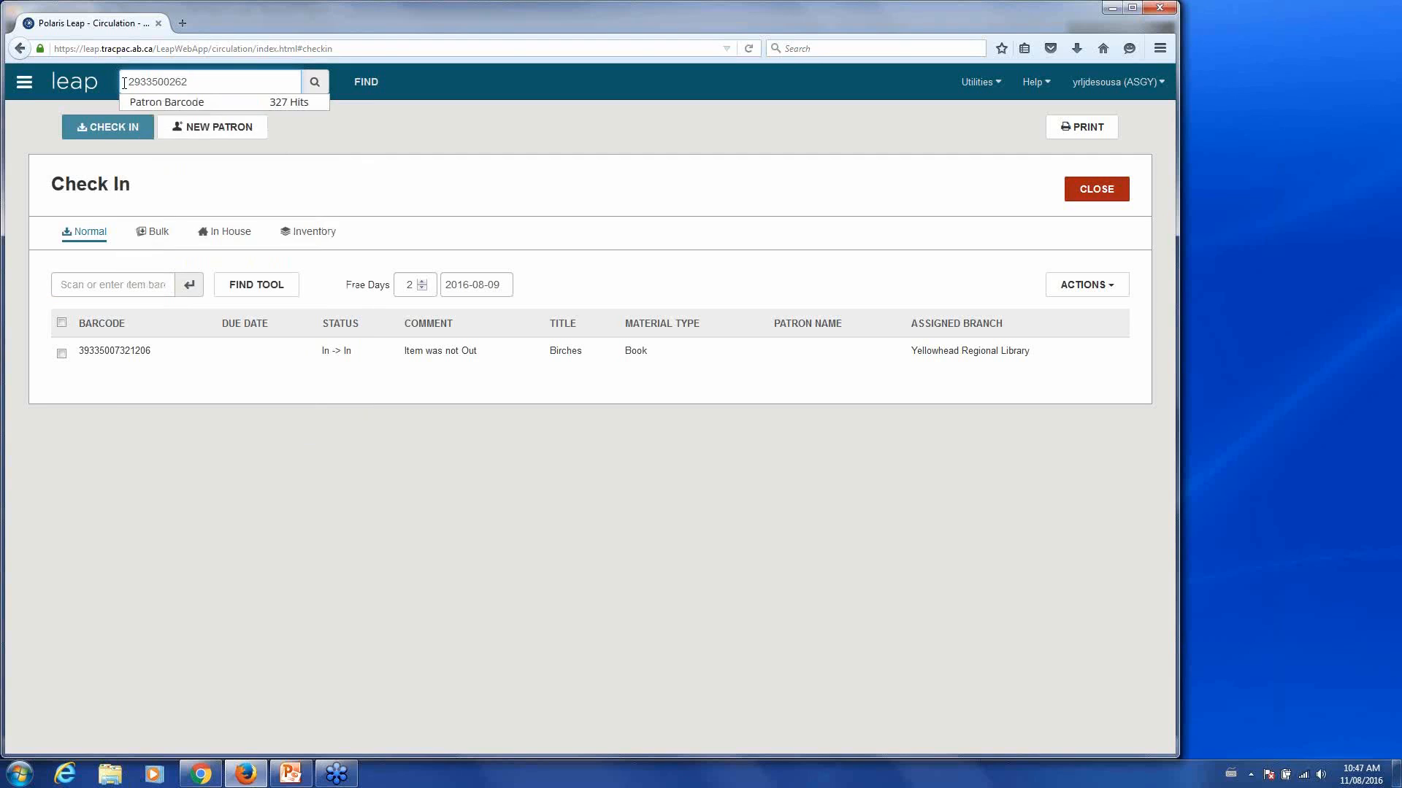
- Search for the patron by library card barcode to open their Check Out tab
key("Return")
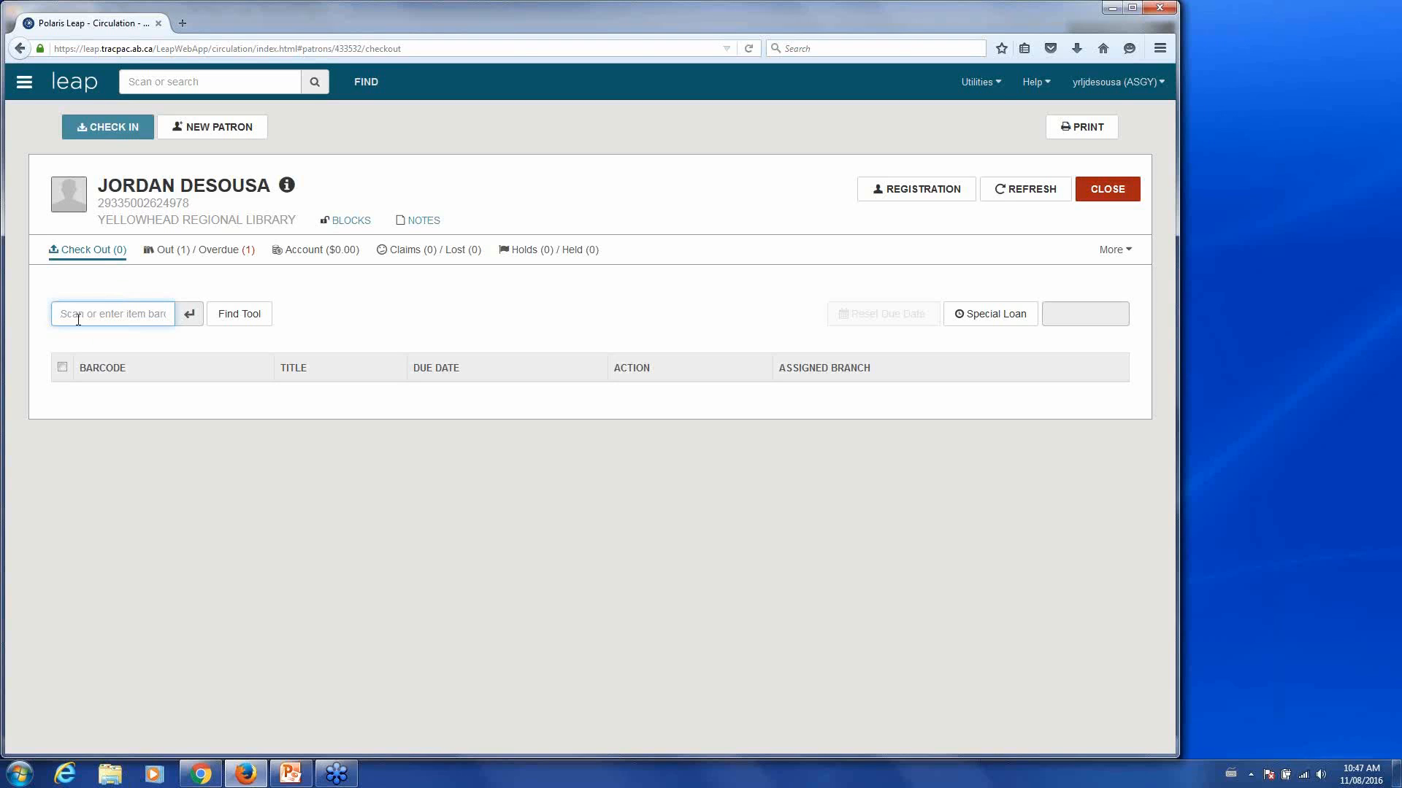
key("Return")
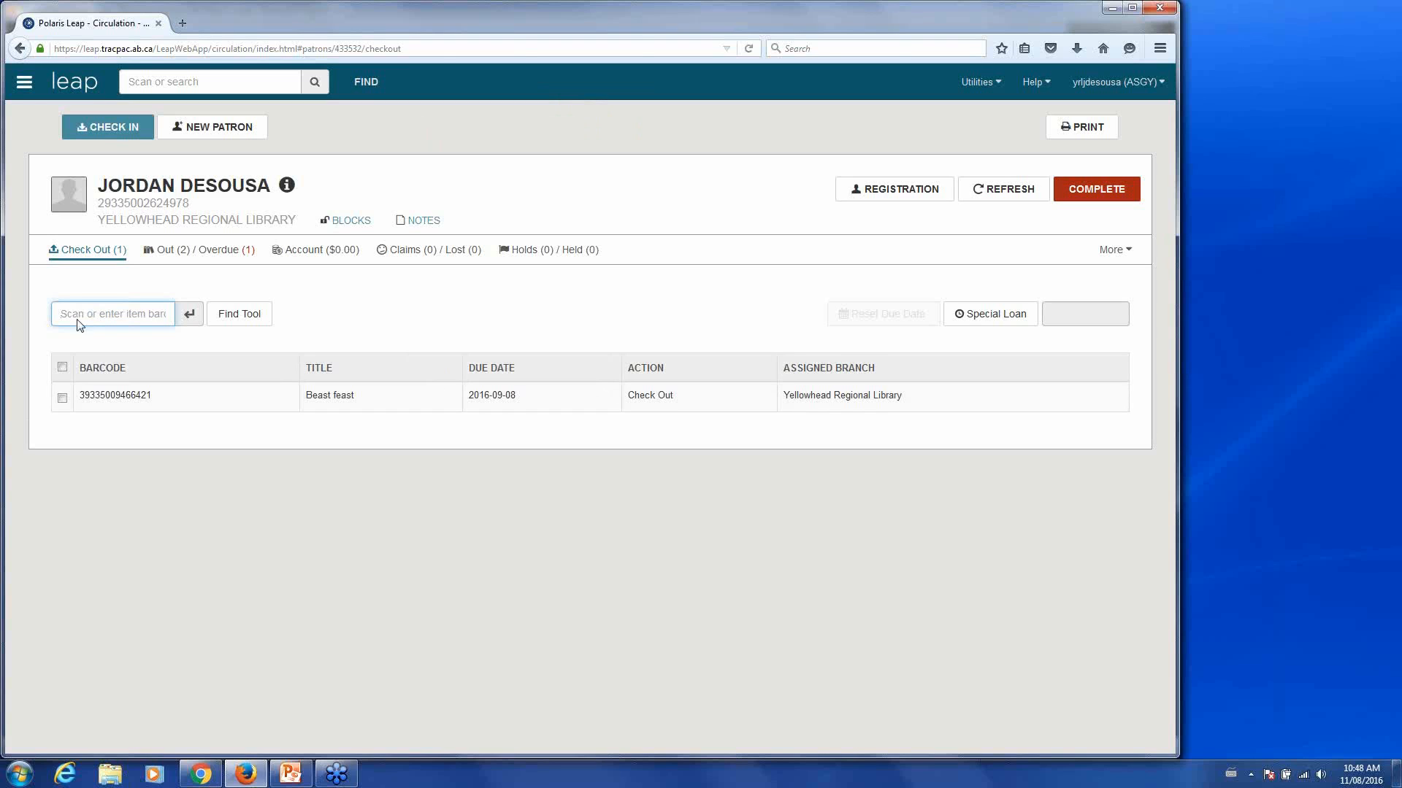
left_click(1095, 199)
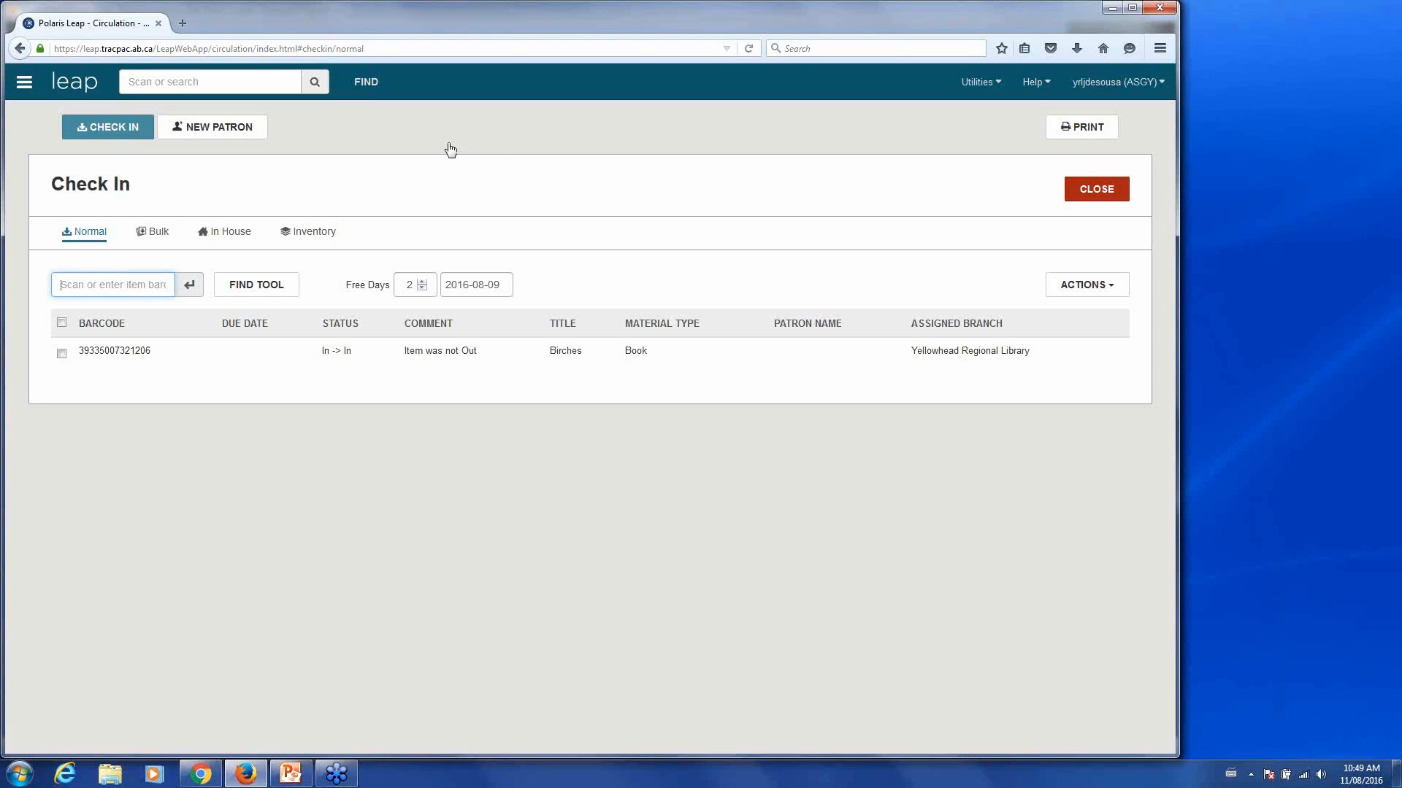
- Enter the patron's library card barcode in the Scan or search box
left_click(263, 79)
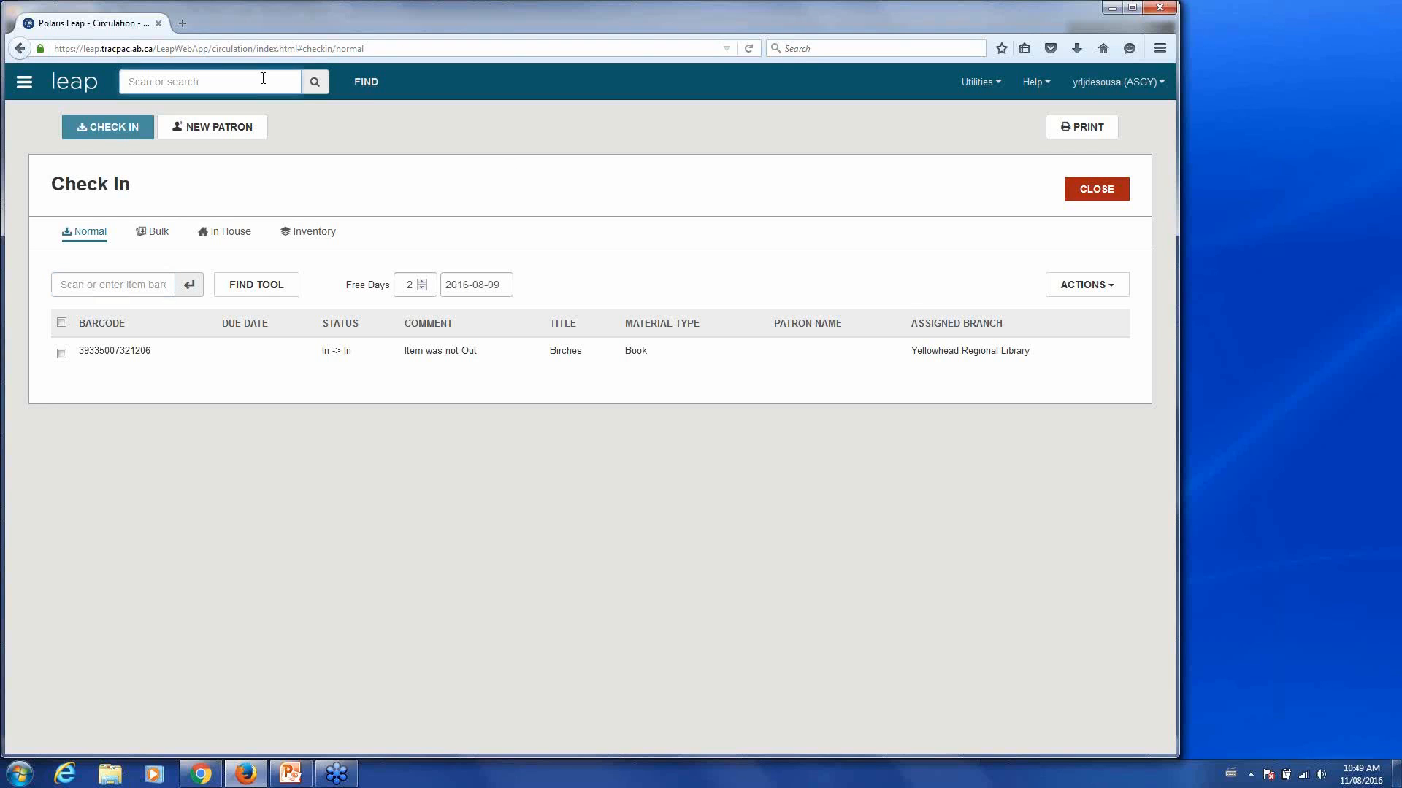
type("29")
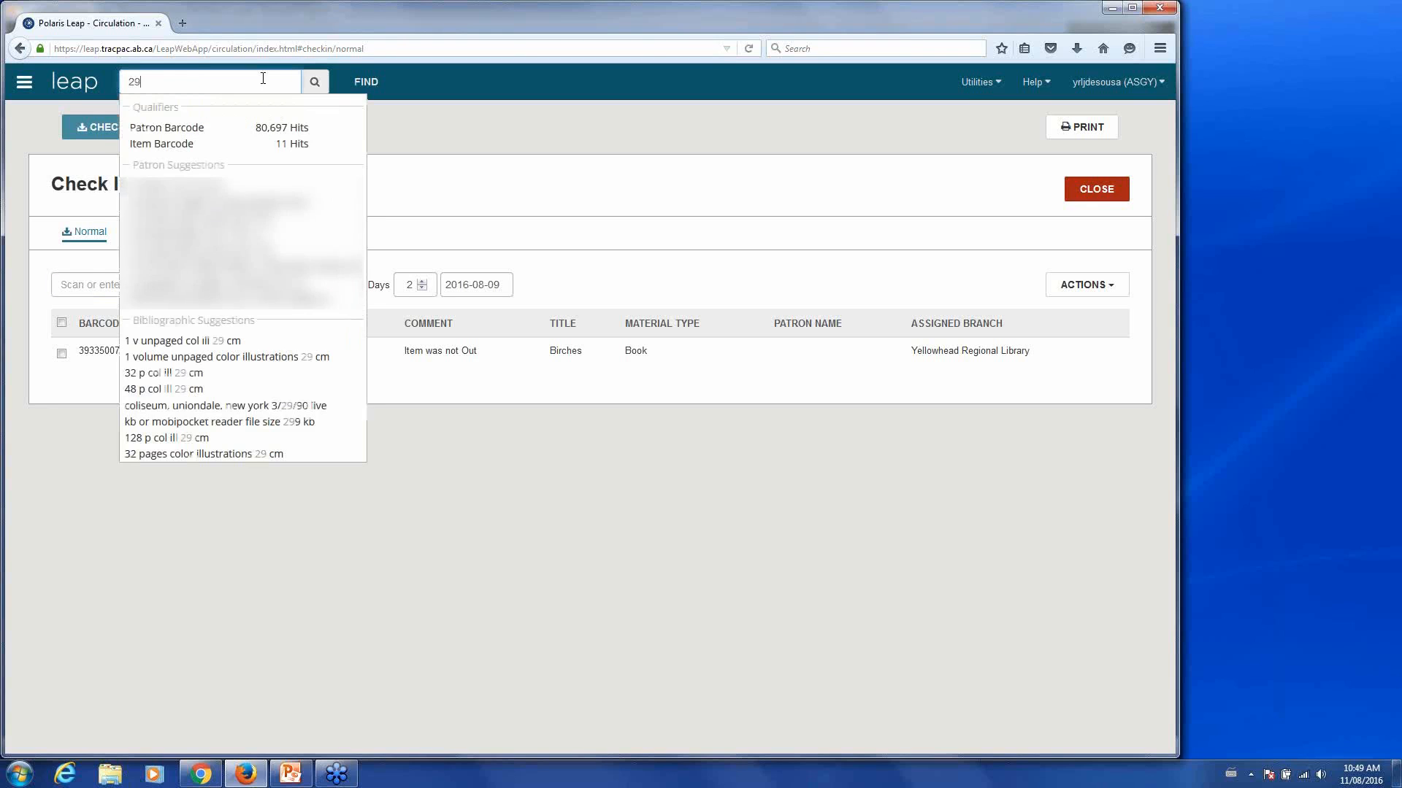
type("3350")
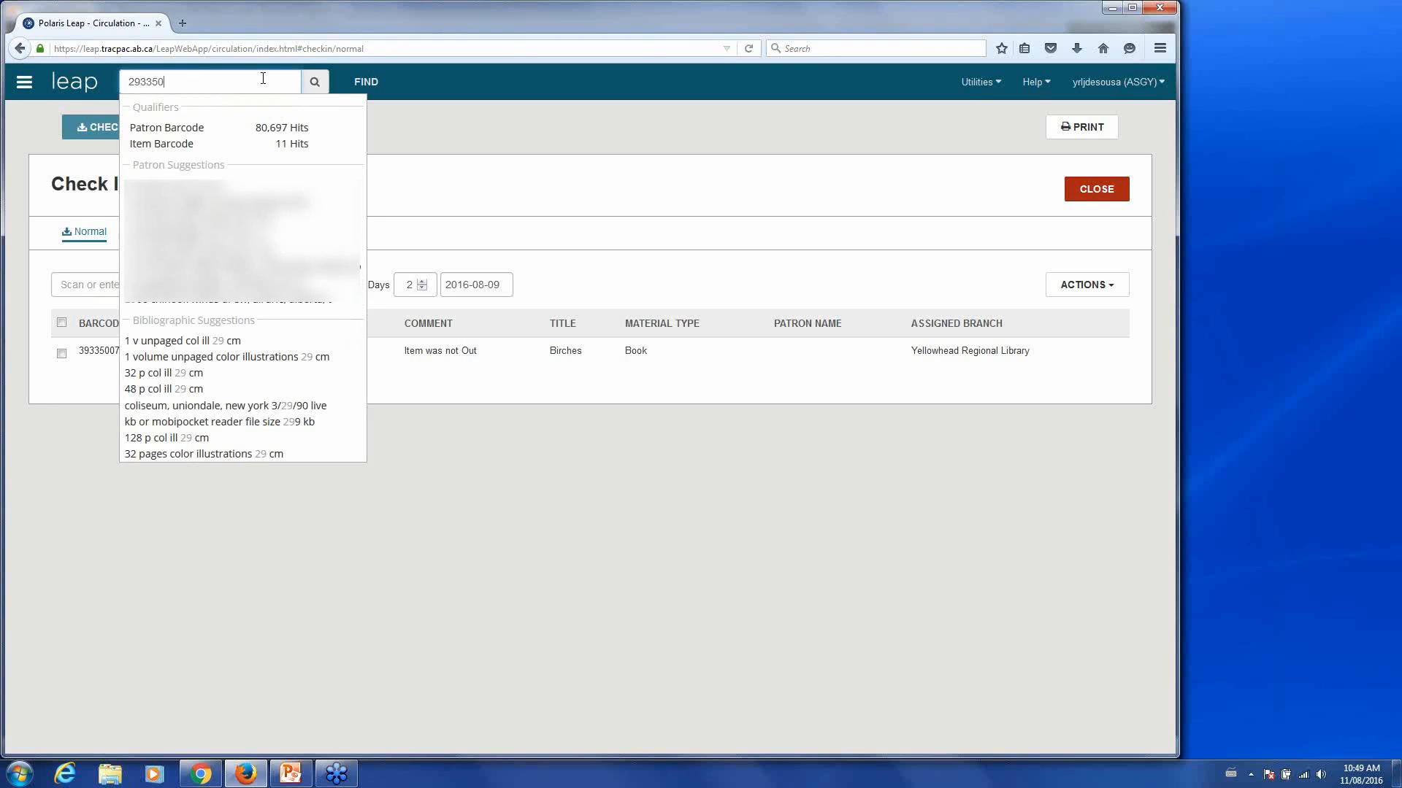
type("02624978")
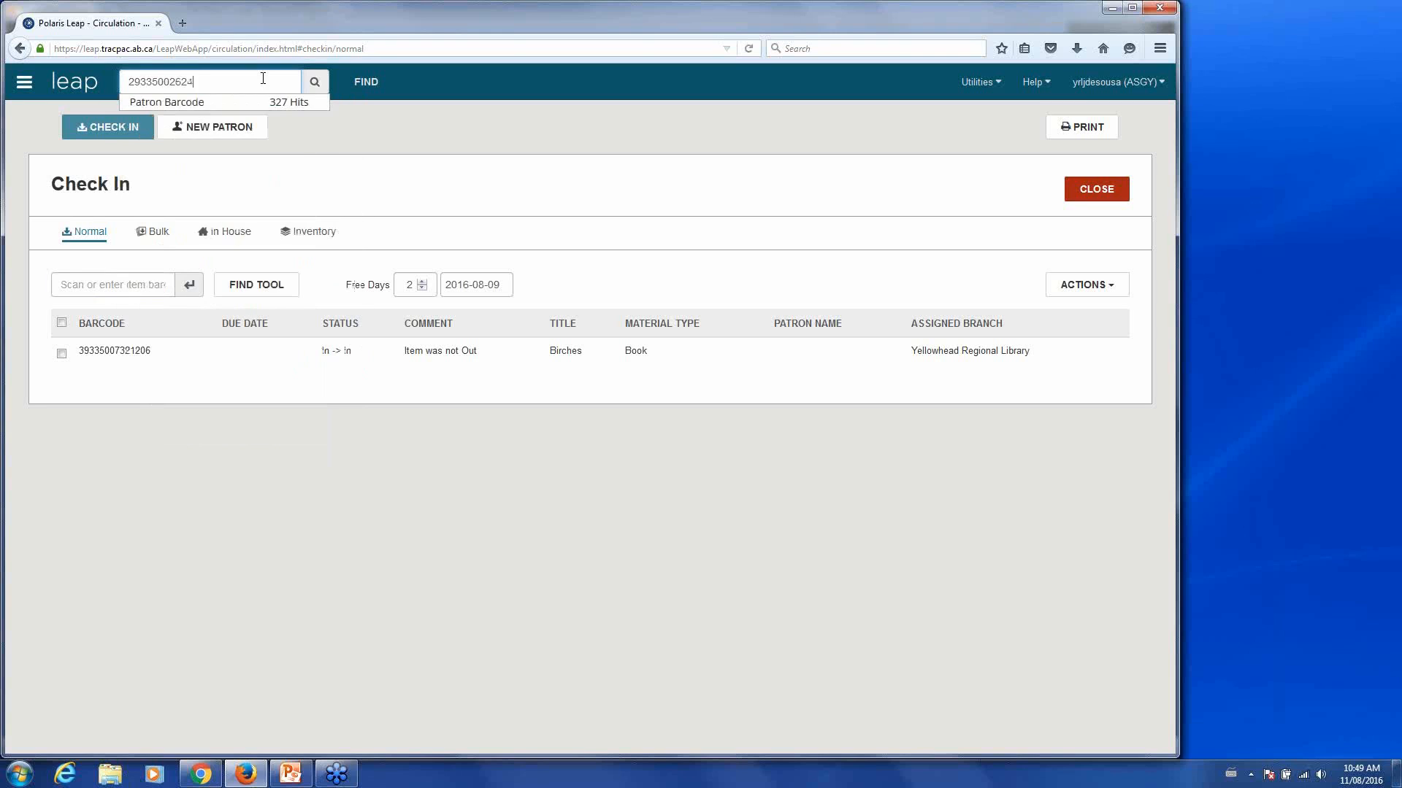
key("Return")
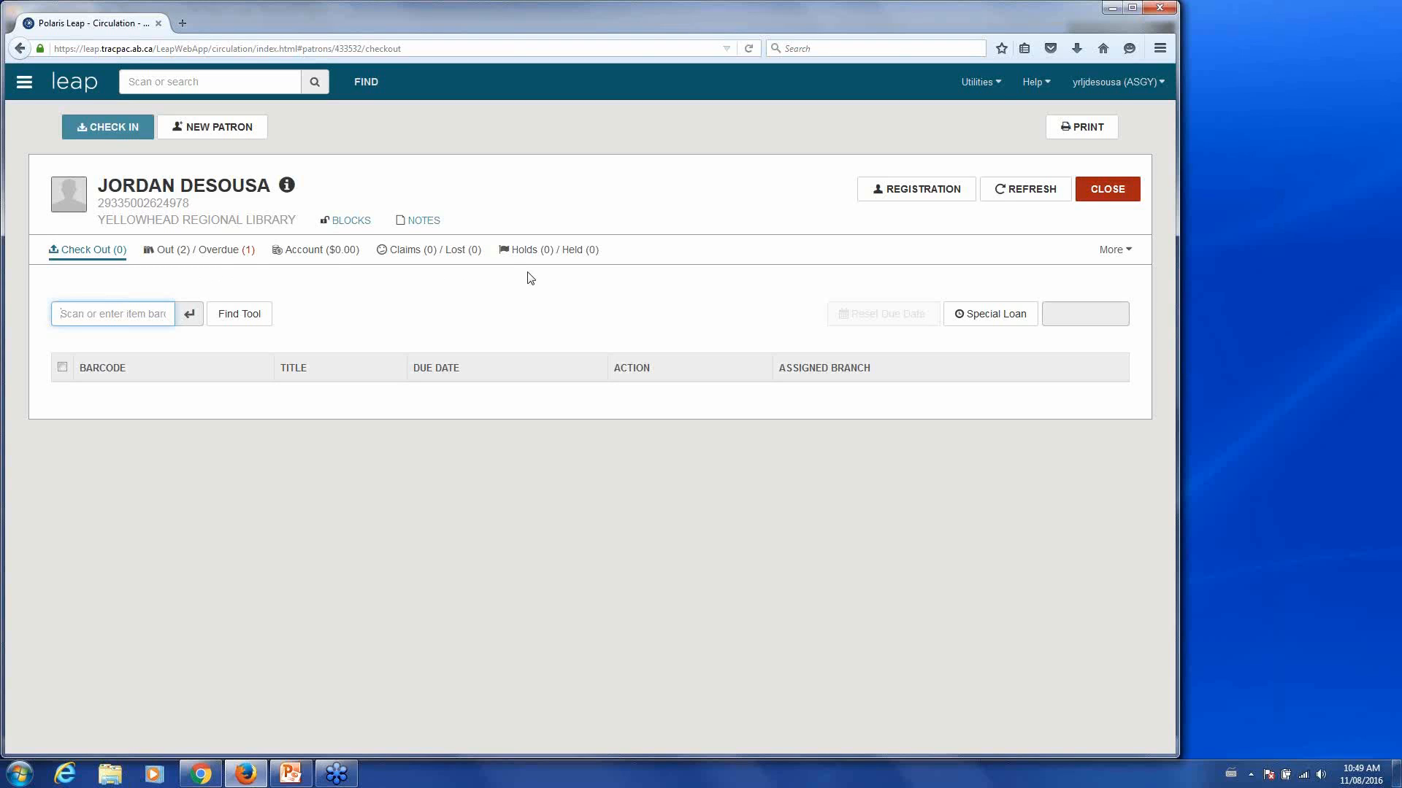
left_click(1127, 253)
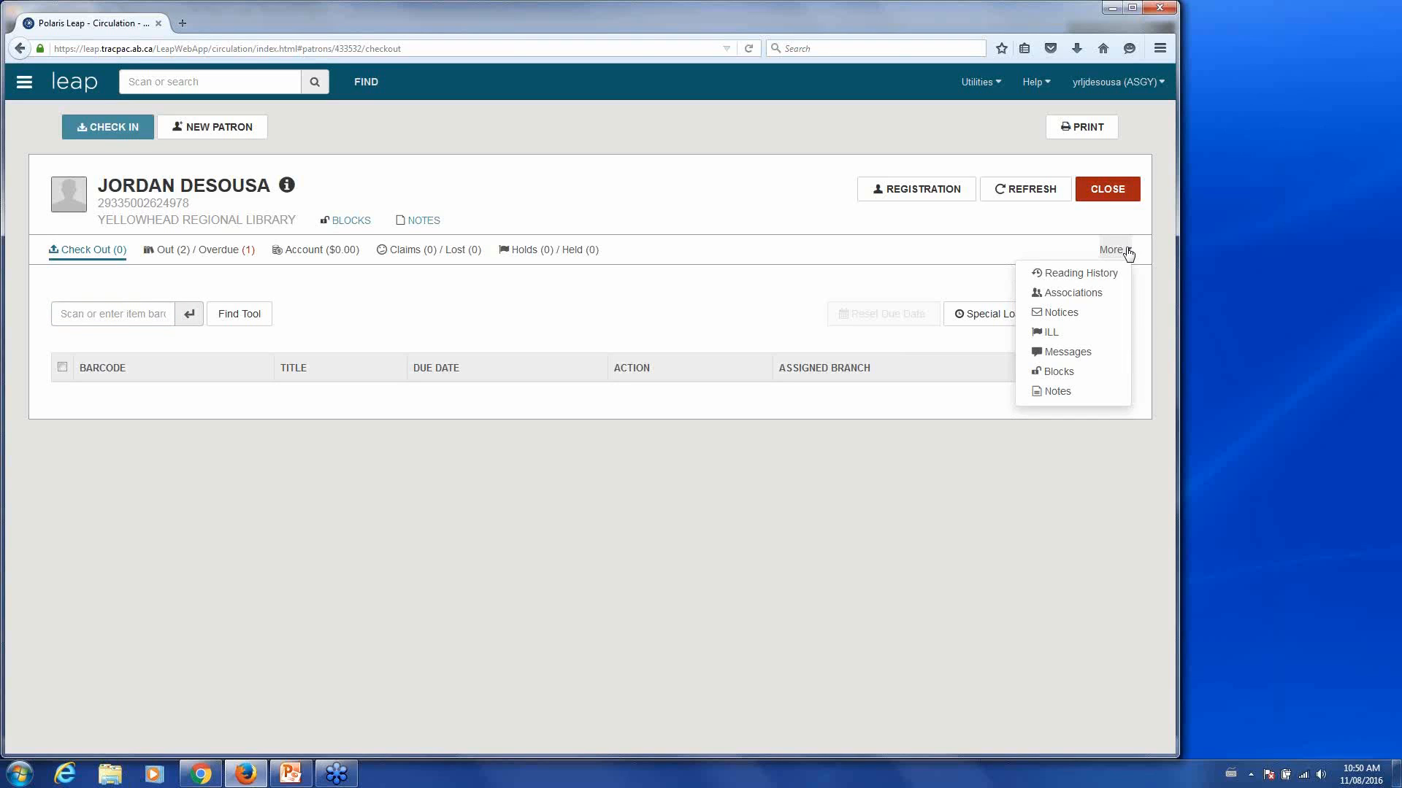
left_click(1128, 253)
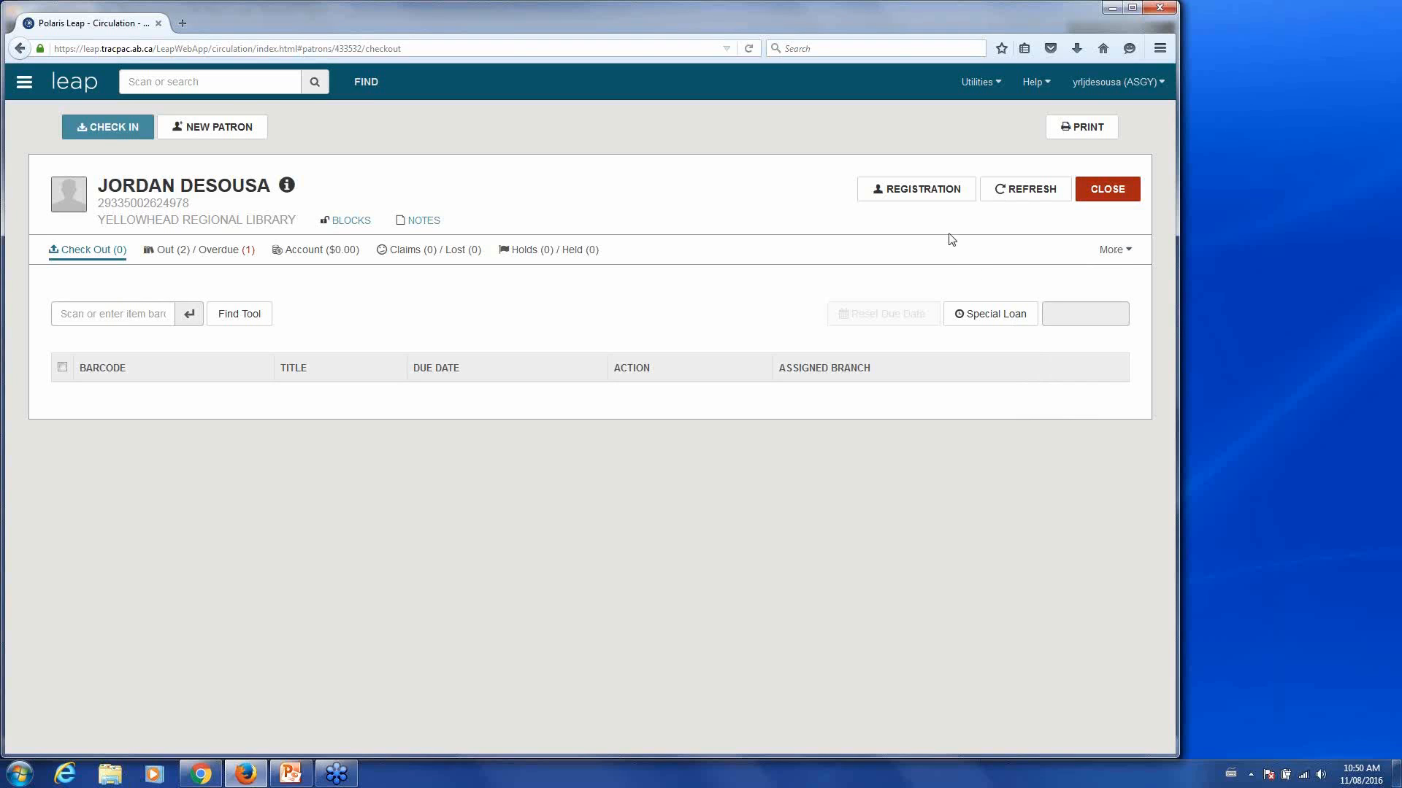
- Open the patron's registration record and review its Home address and Email notification settings
left_click(913, 196)
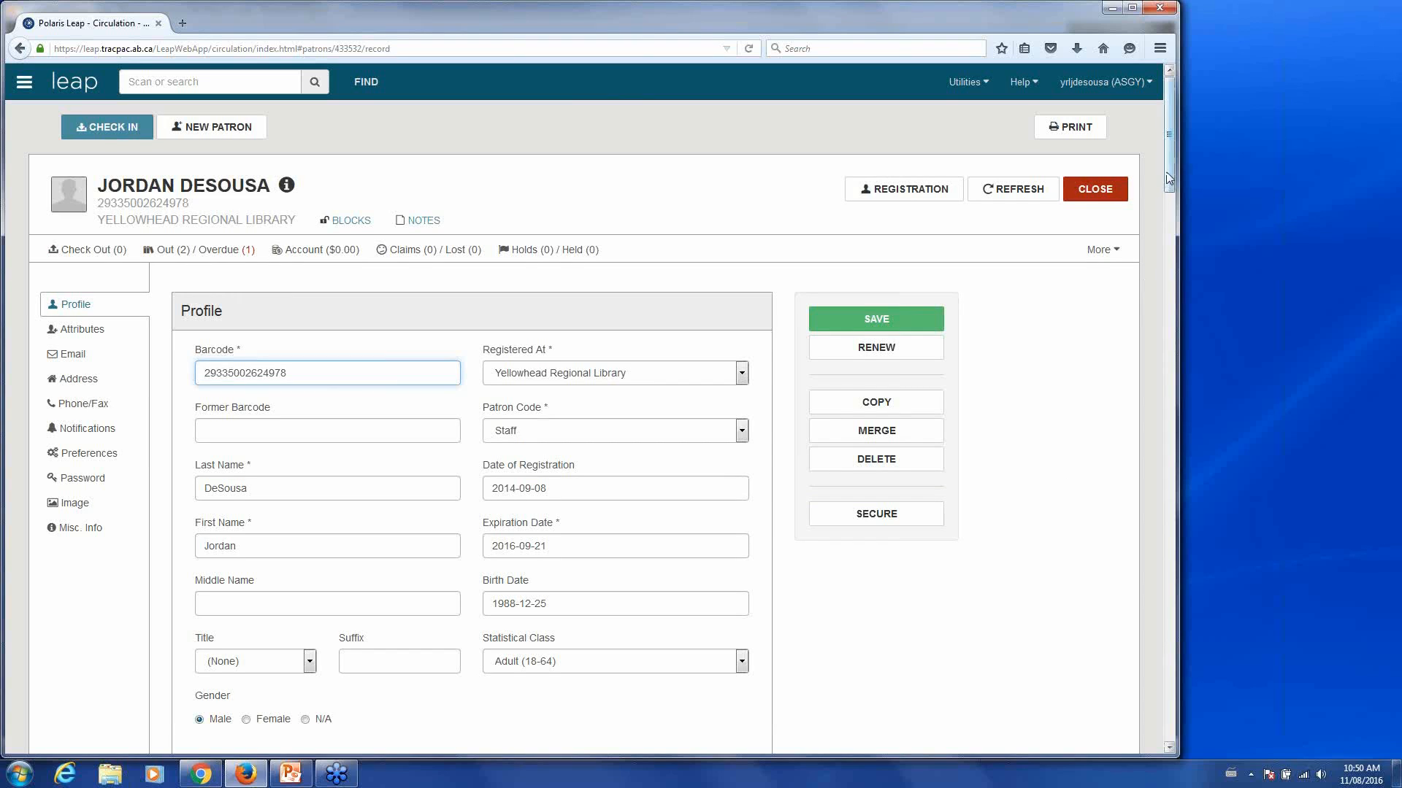
left_click_drag(1166, 172, 1132, 378)
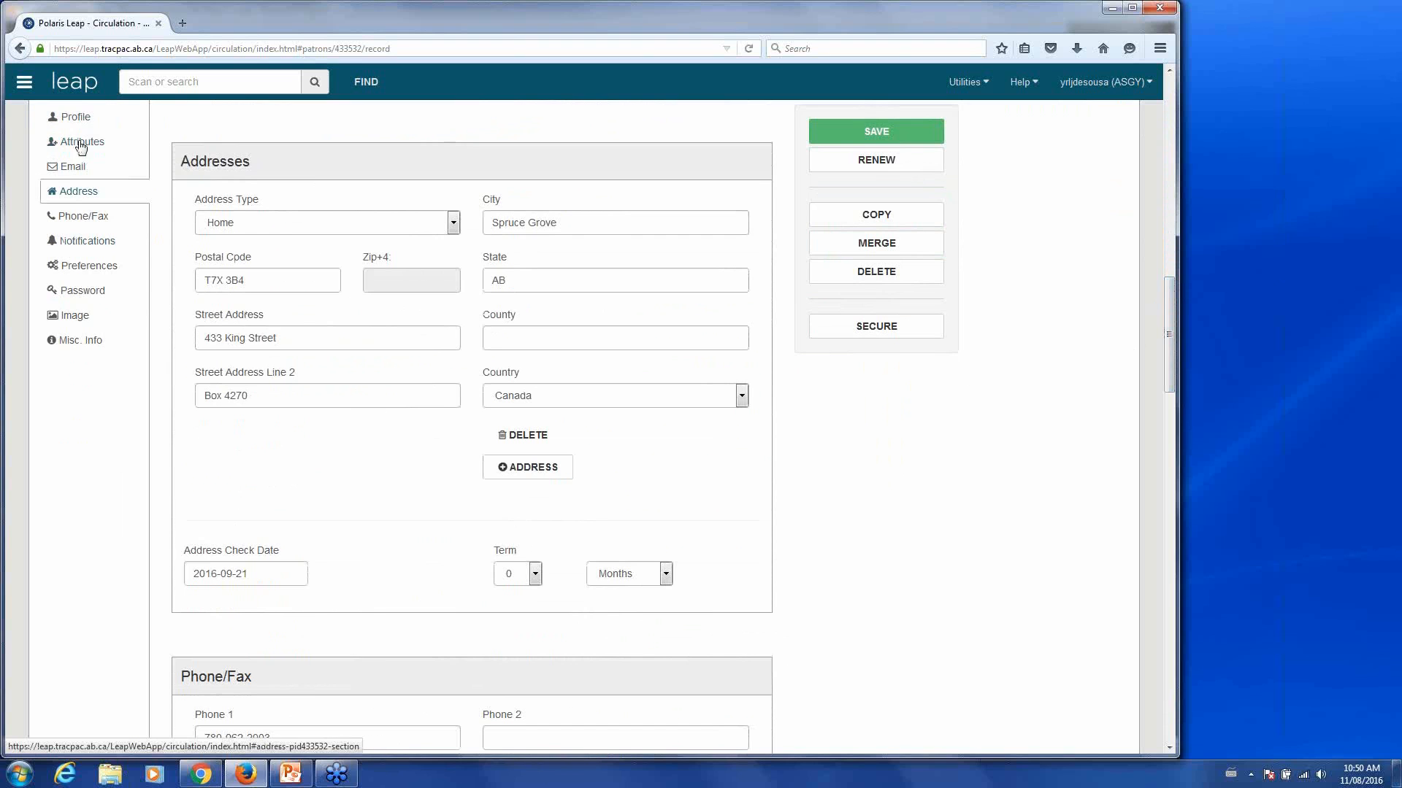
left_click(100, 251)
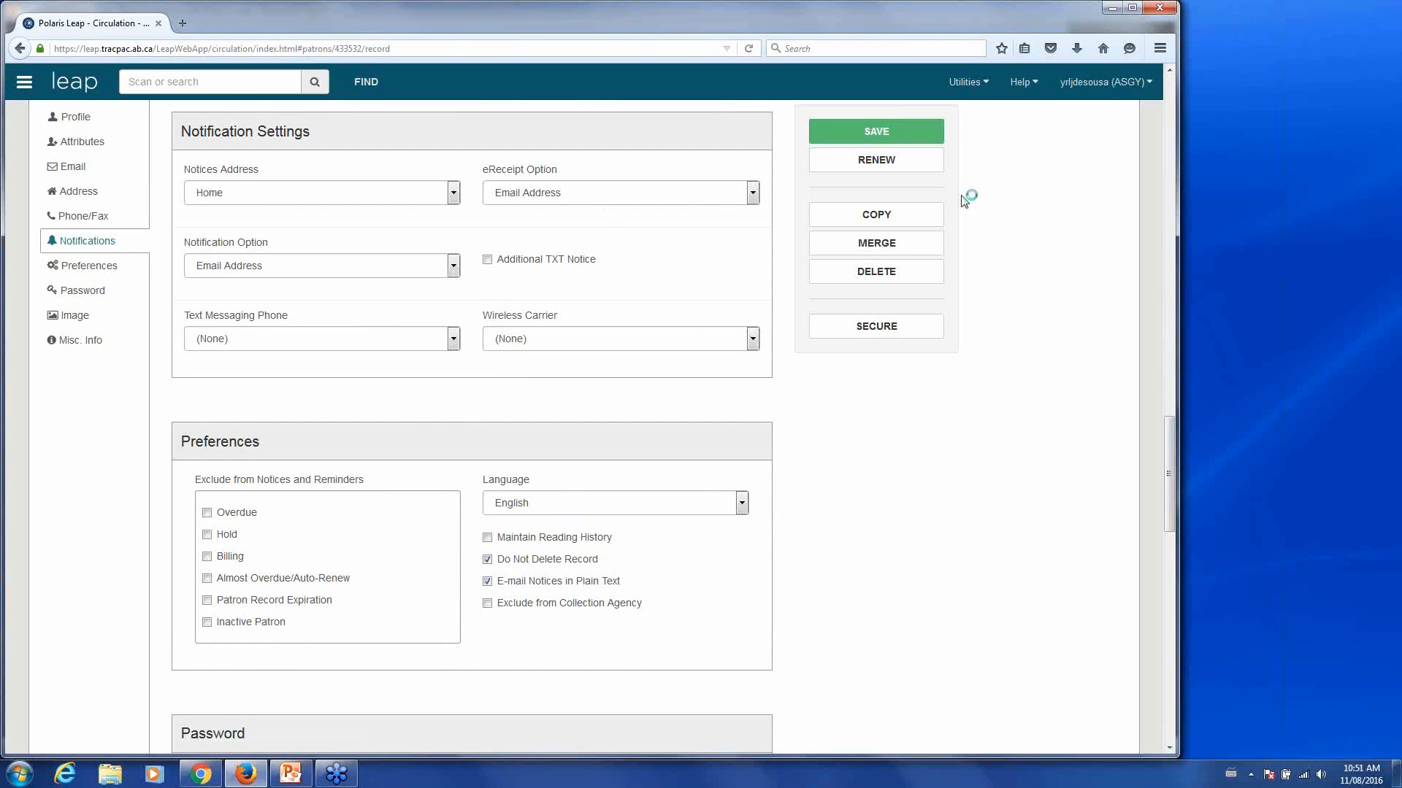
left_click(880, 162)
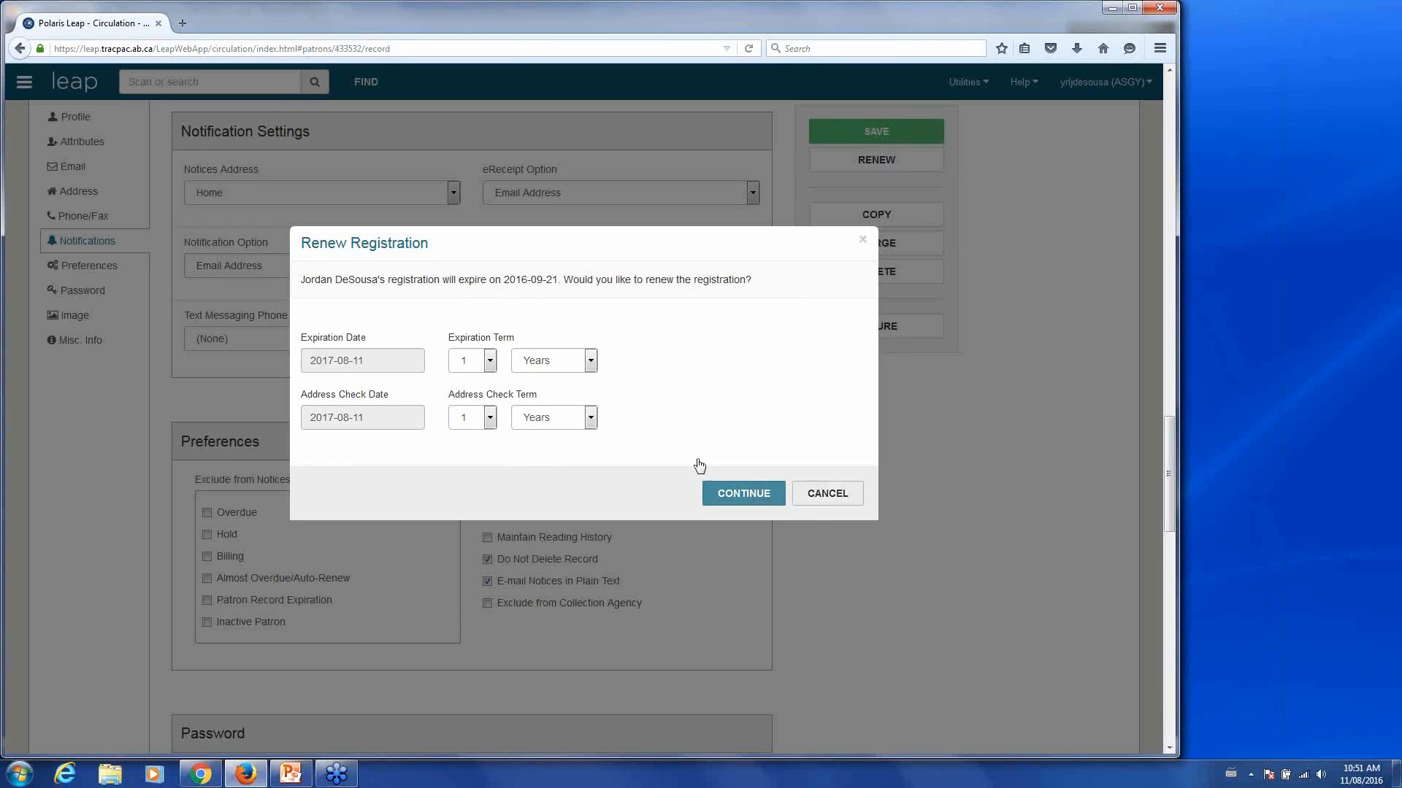
left_click(819, 501)
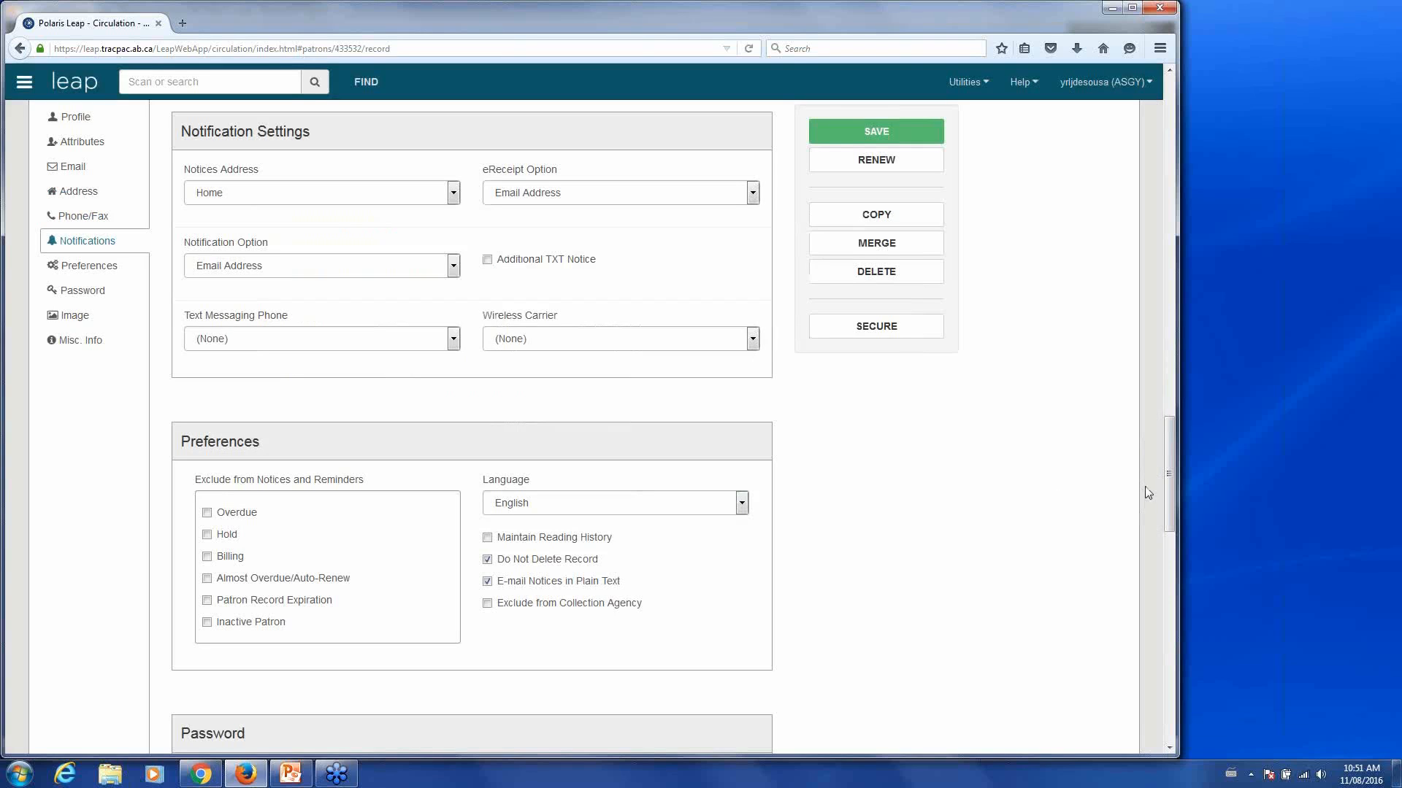
- Start a blank Patron Registration form at Yellowhead Regional Library, expiring 2017-08-11
left_click_drag(1167, 488, 1136, 134)
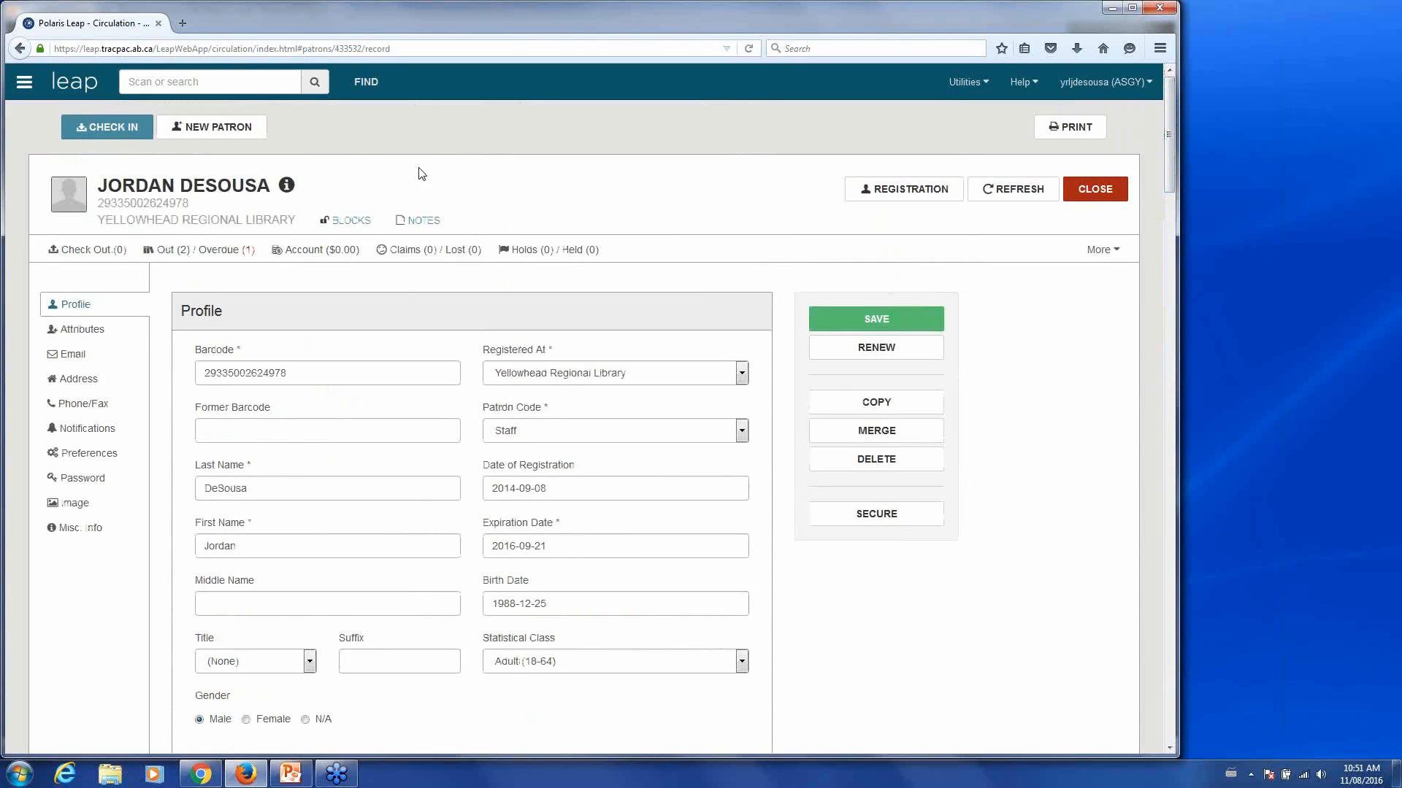
left_click(218, 136)
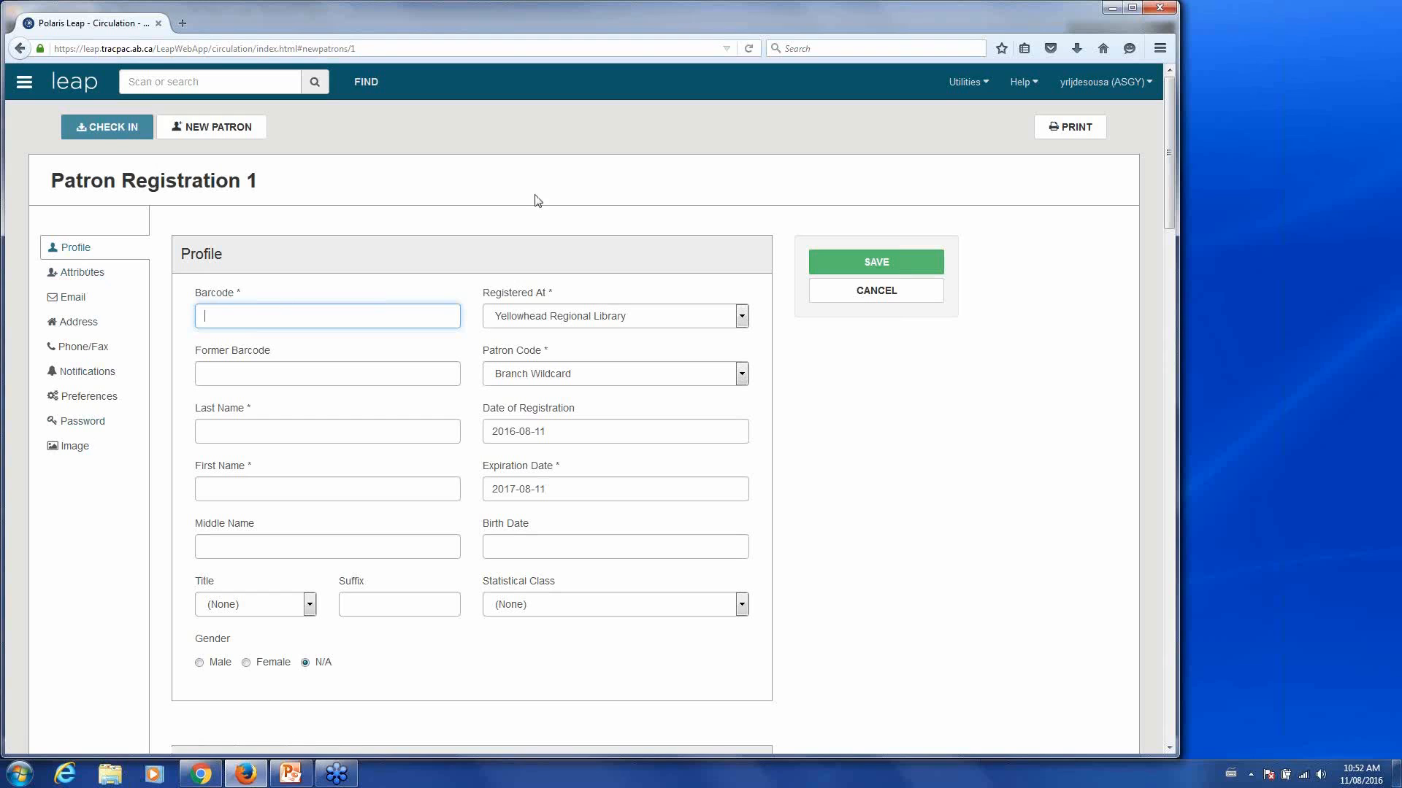
- Switch to the existing patron's workform and close it, keeping the new registration open
left_click(25, 83)
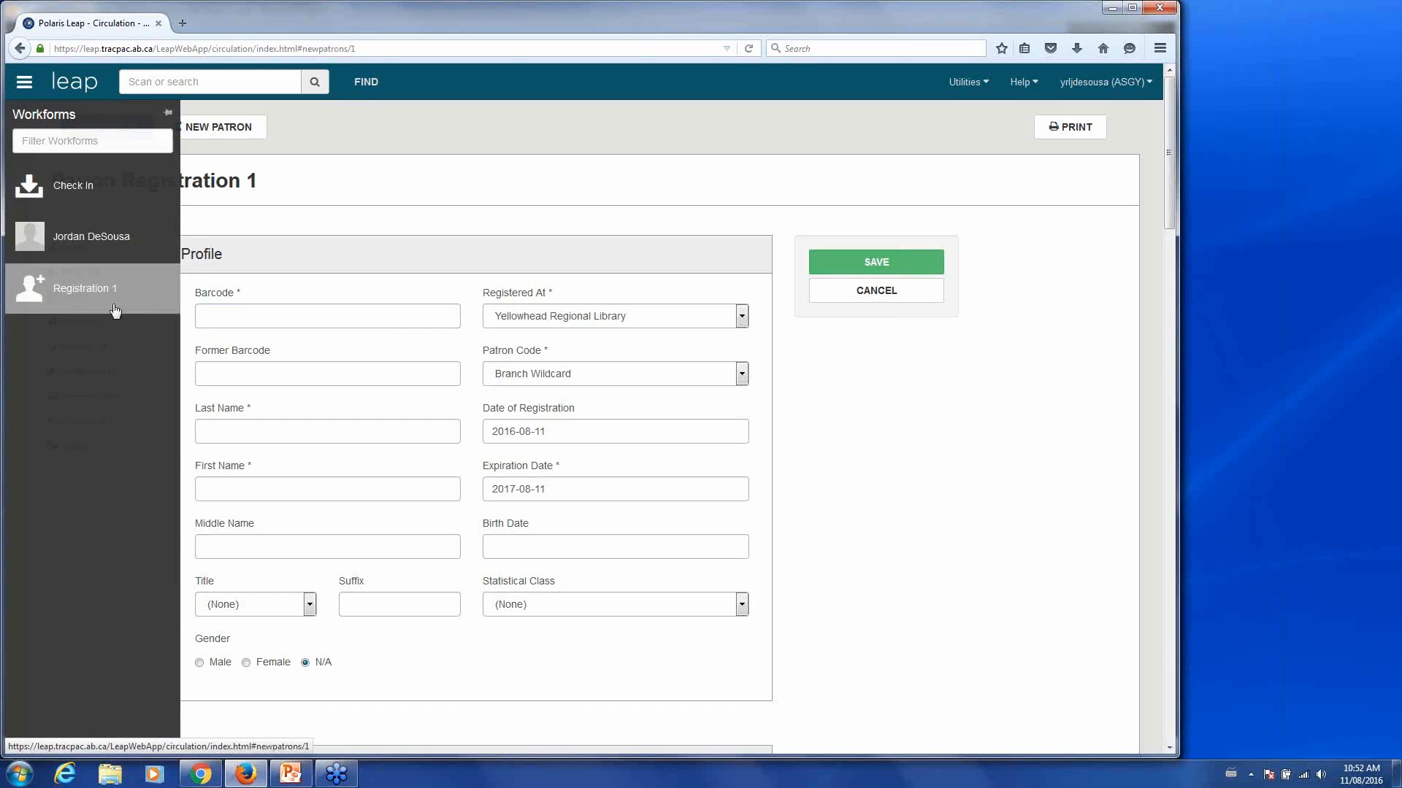
left_click(112, 246)
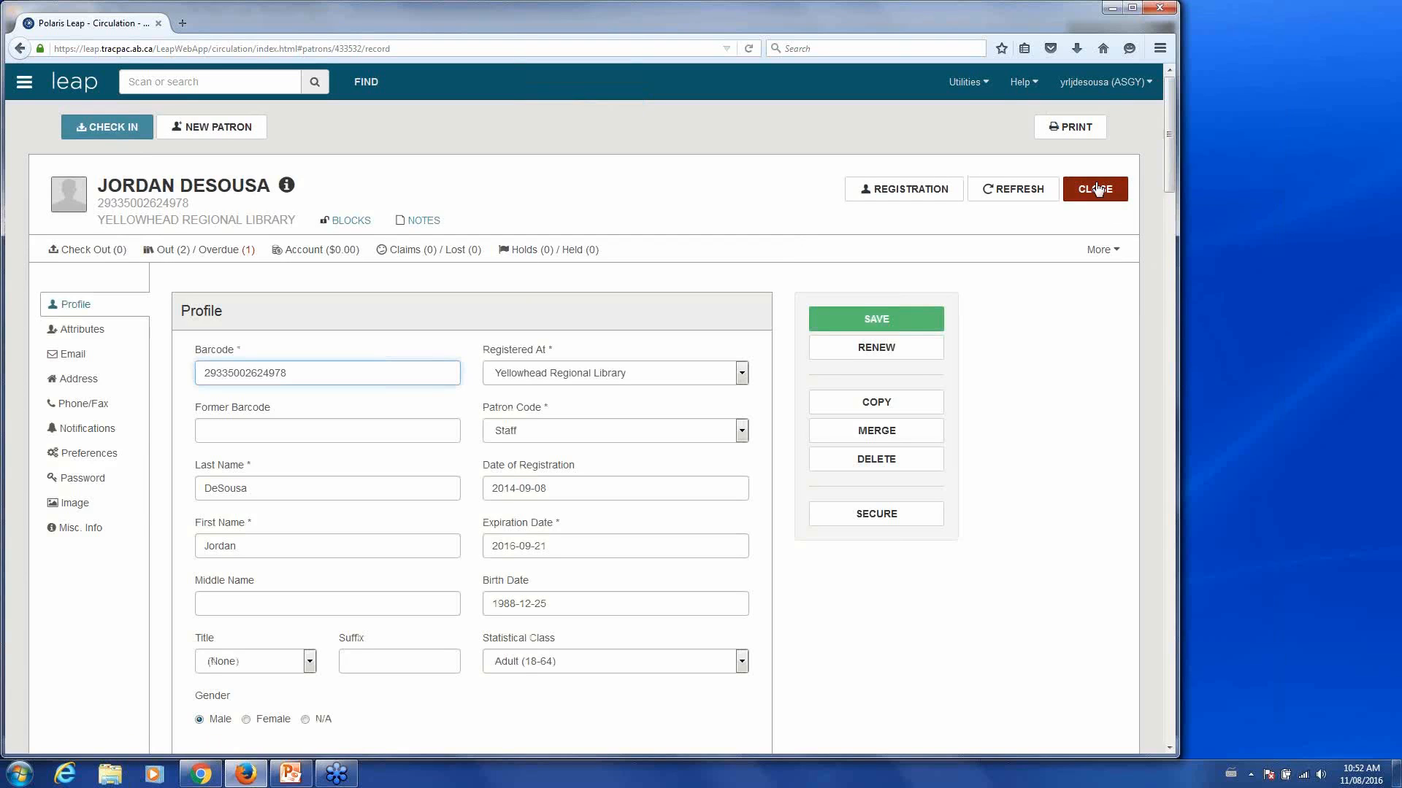
left_click(1095, 189)
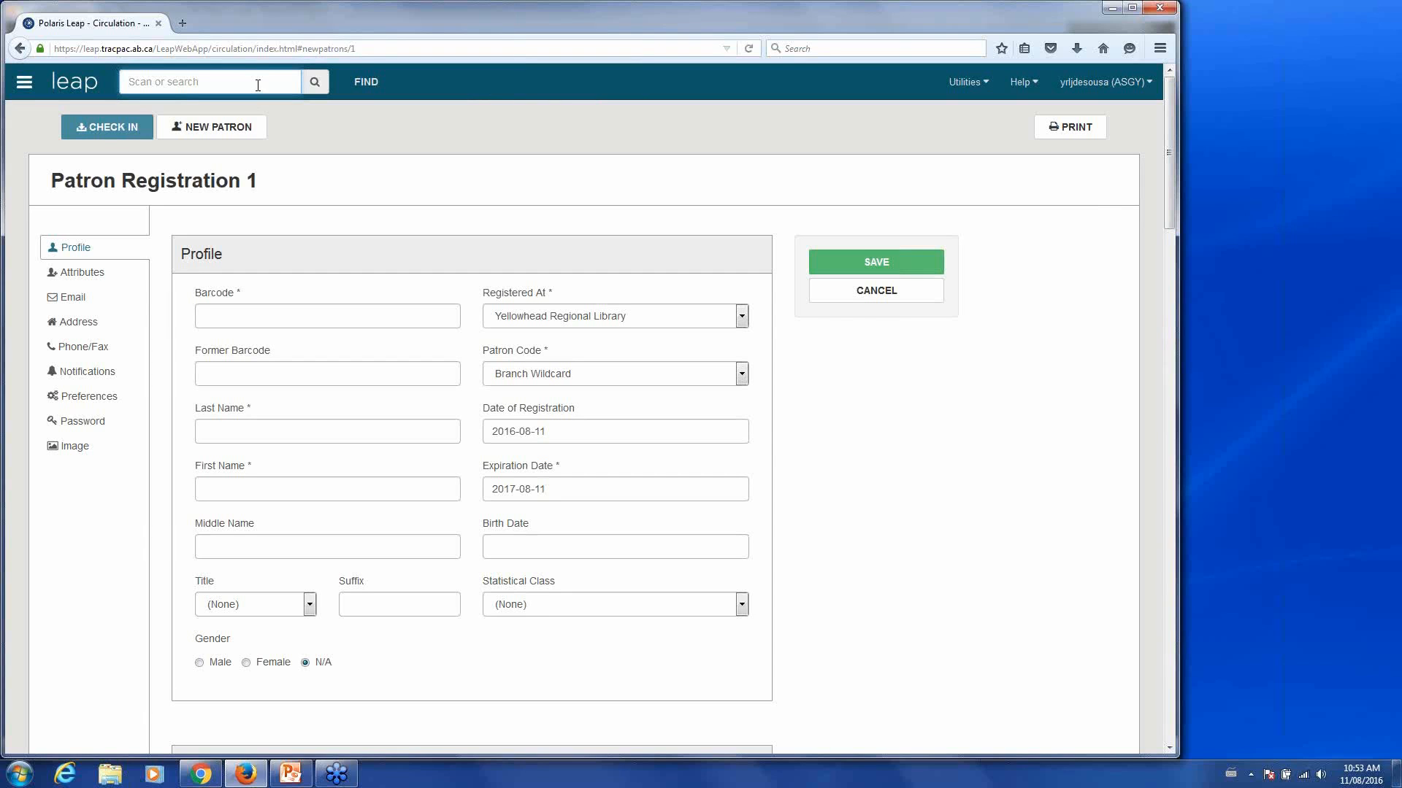
- Search the catalogue for 'game of thrones', bringing up 118 bibliographic records
type("g")
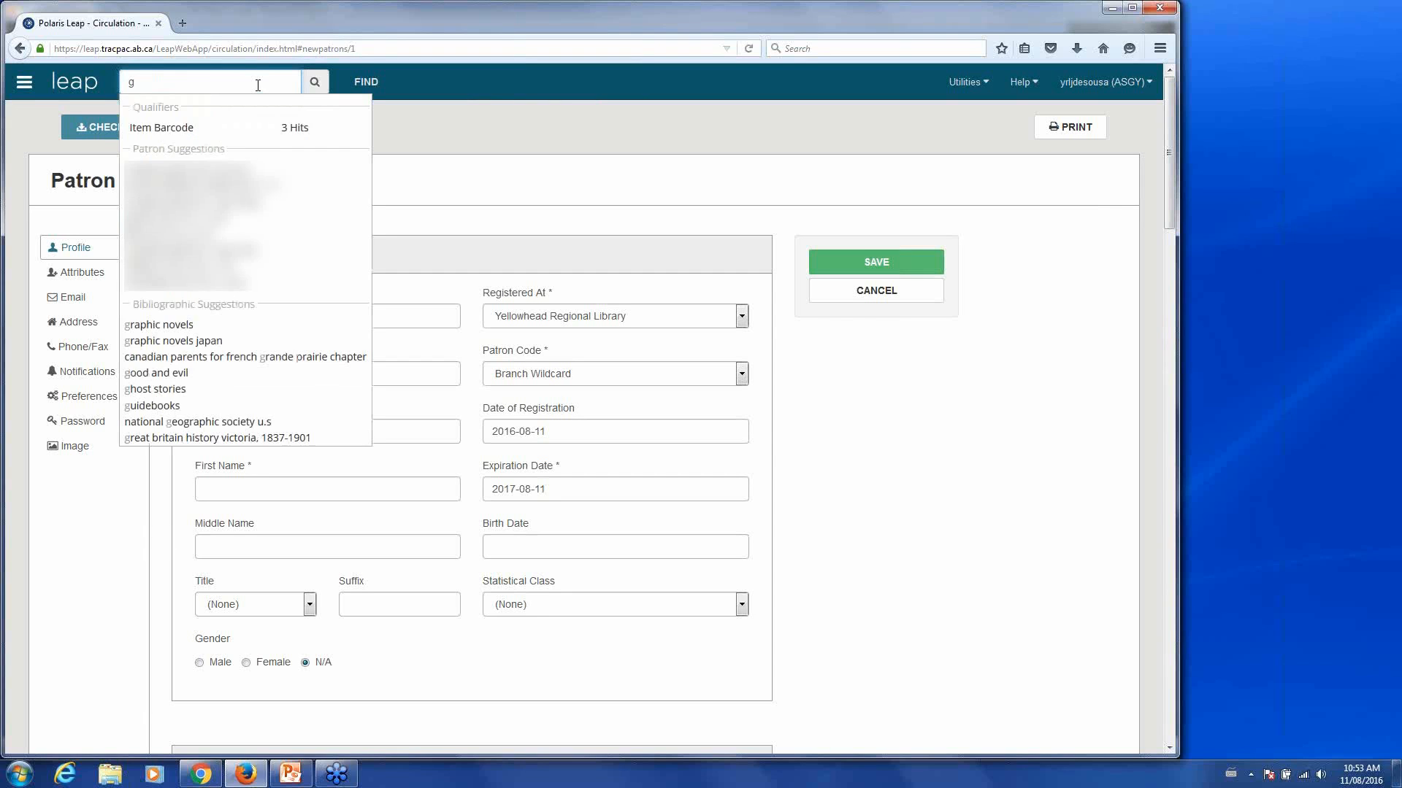
type("ame of thrones")
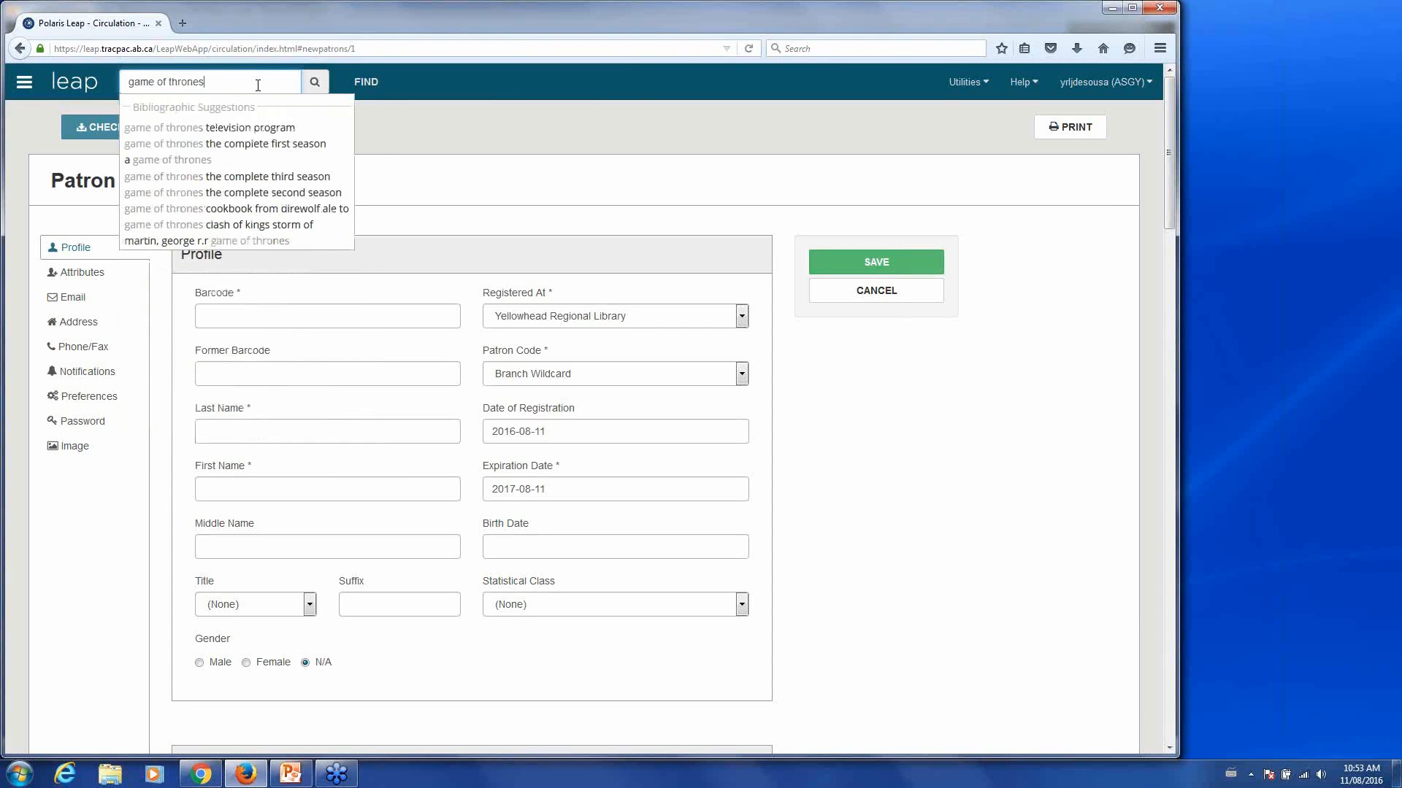
key("Return")
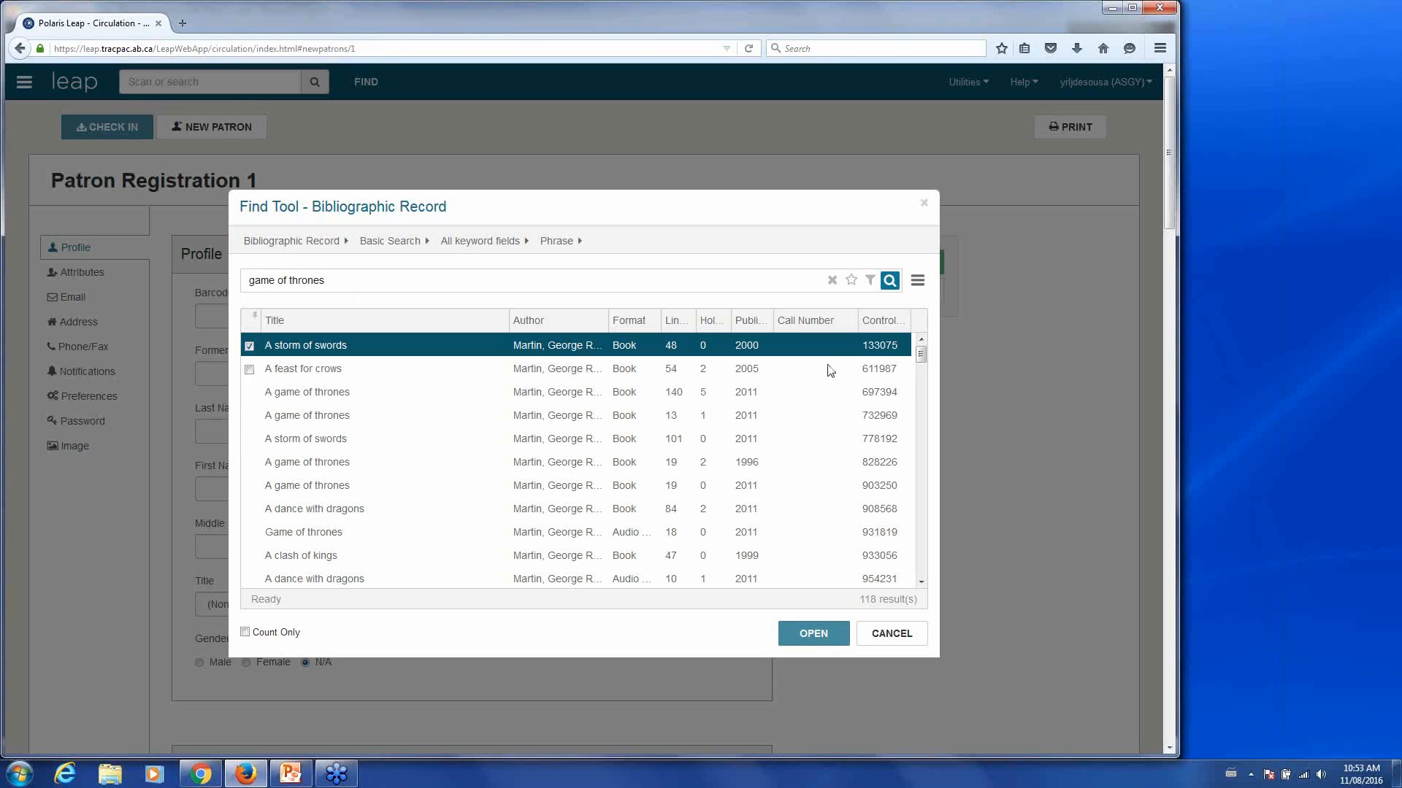
- Filter the results to Type of material Blu-ray Disc (brd), leaving 10 of 118 records
left_click(871, 282)
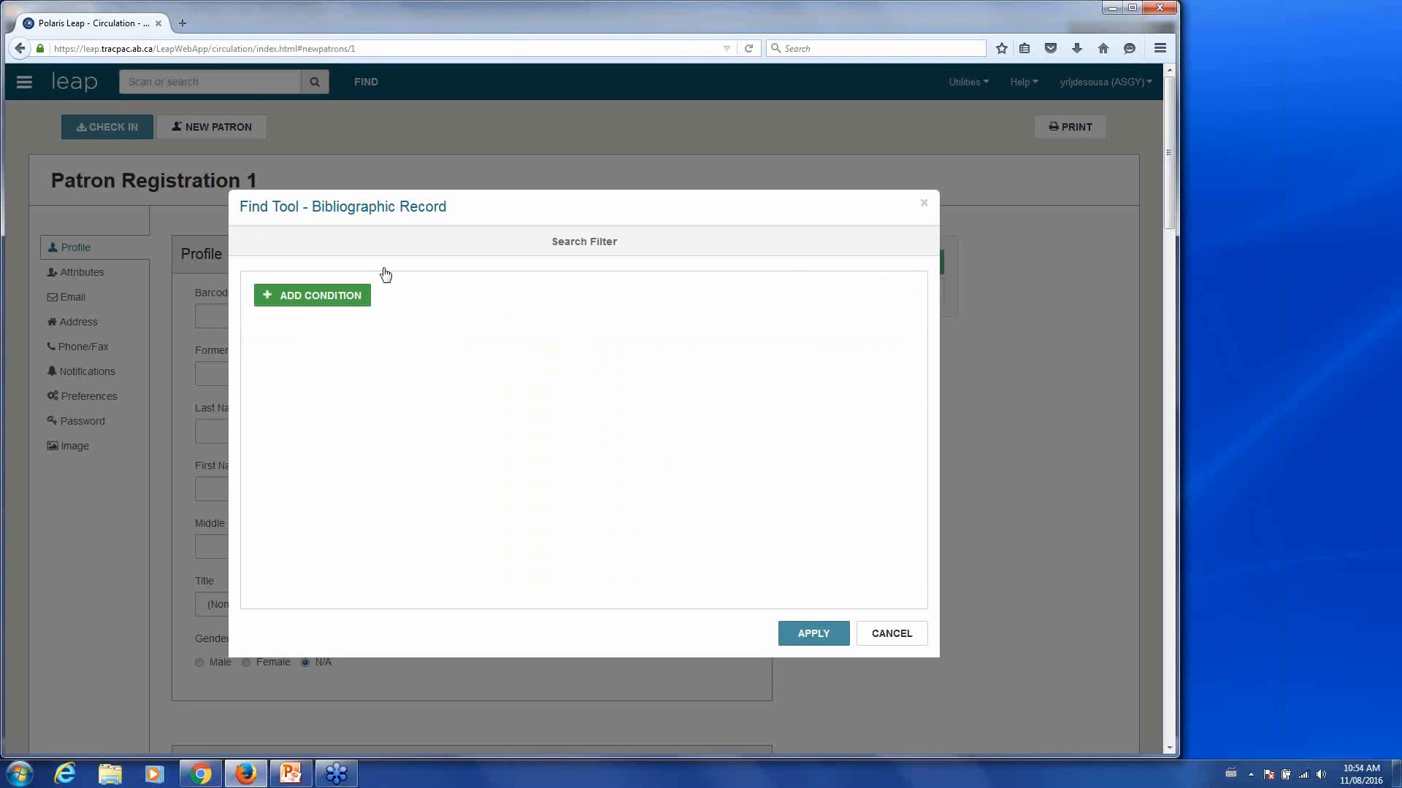
left_click(348, 300)
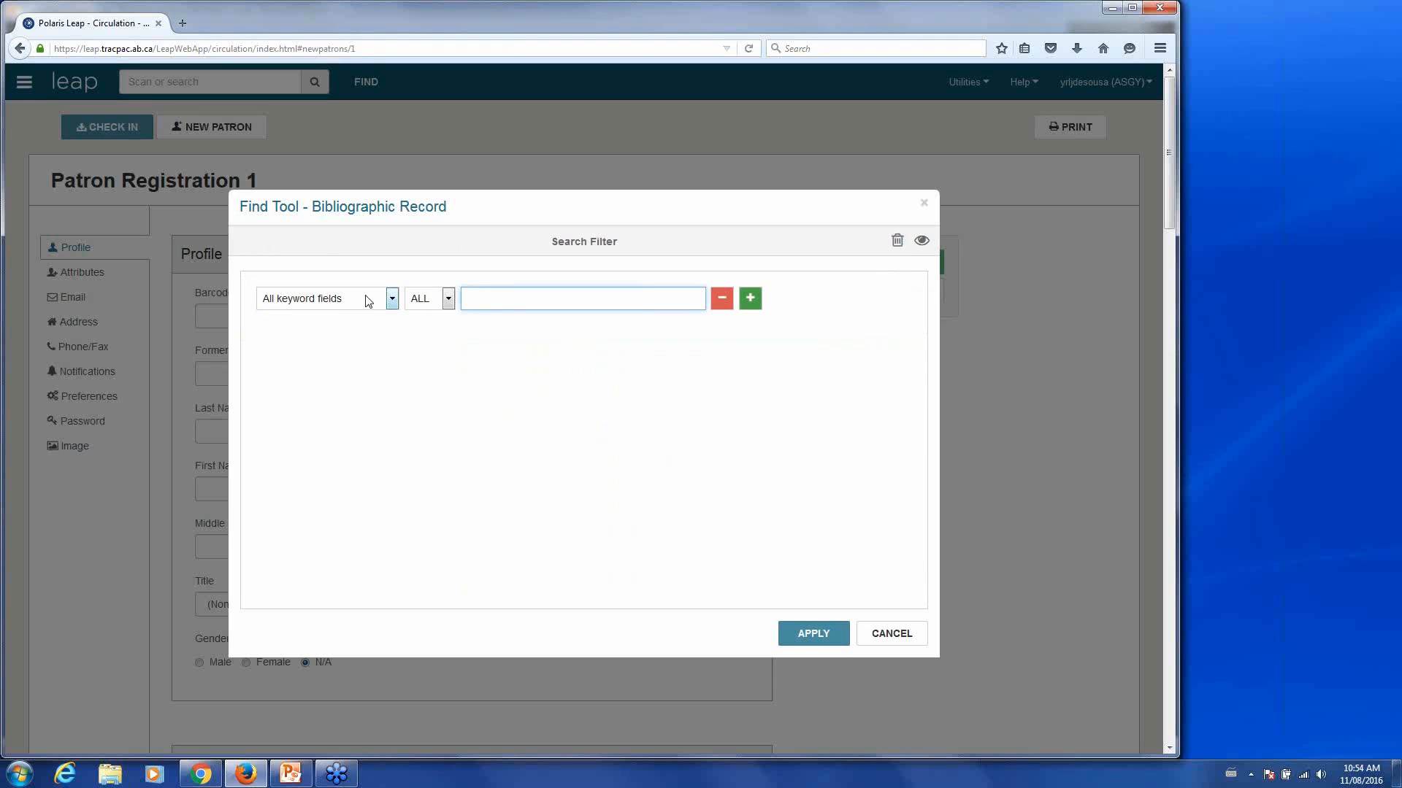
left_click(392, 299)
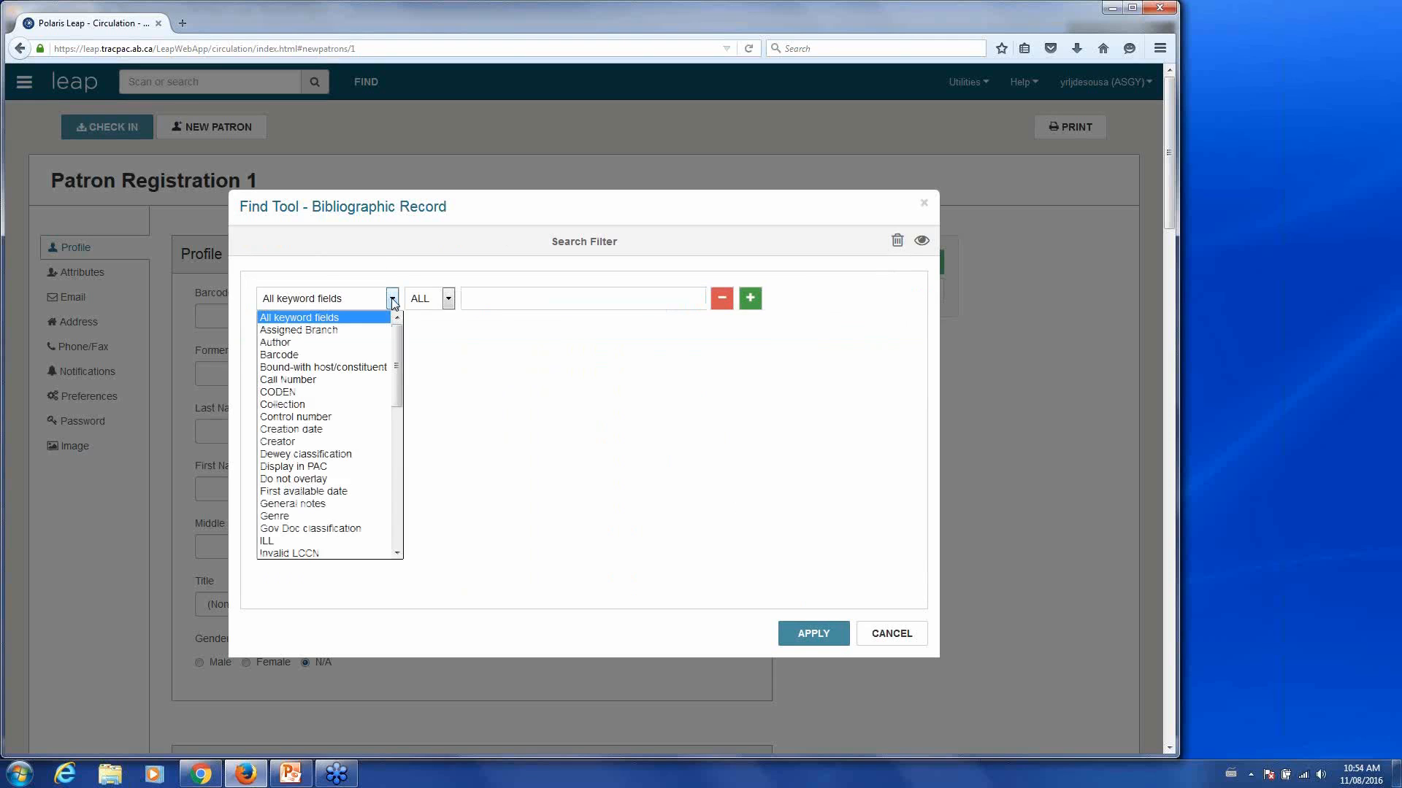
left_click_drag(398, 356, 404, 523)
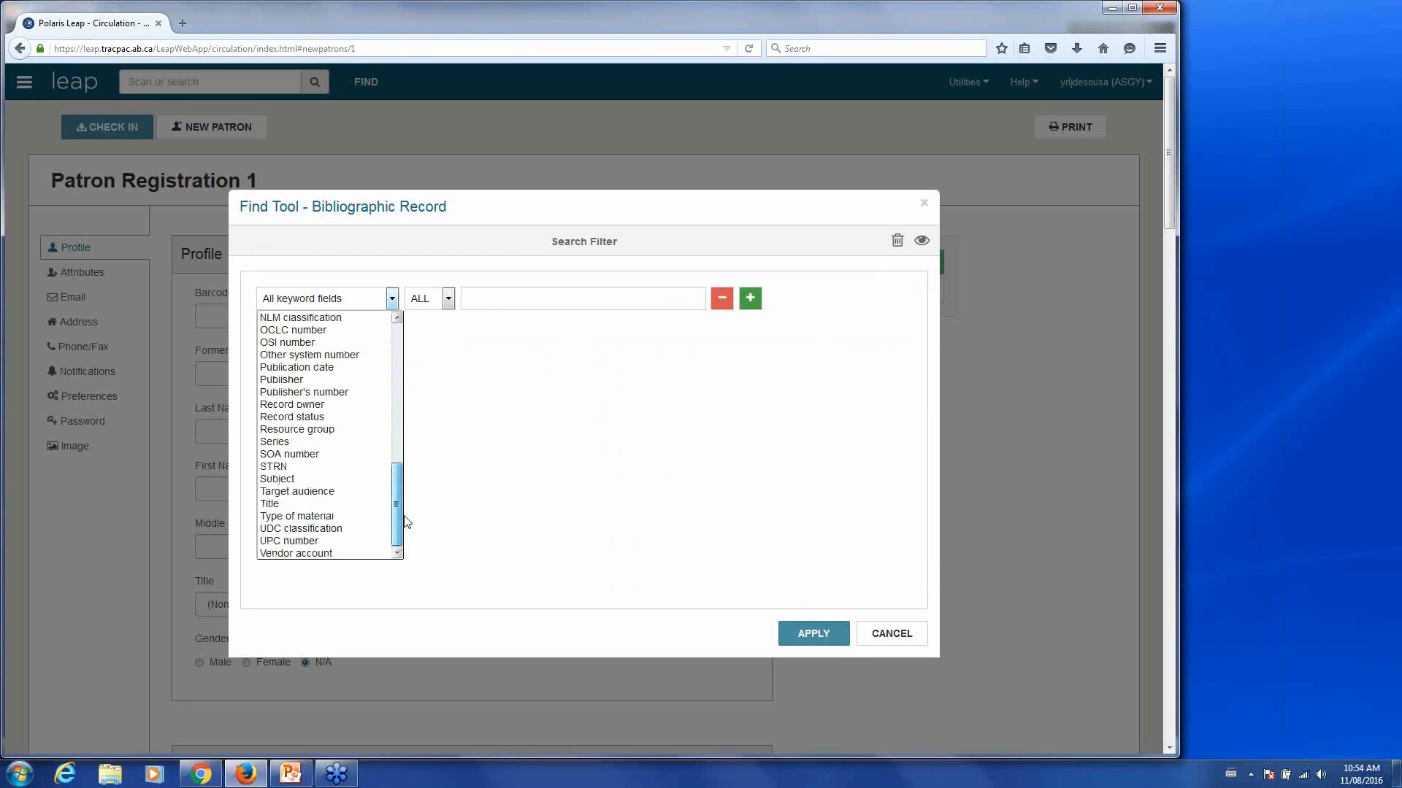
left_click(330, 518)
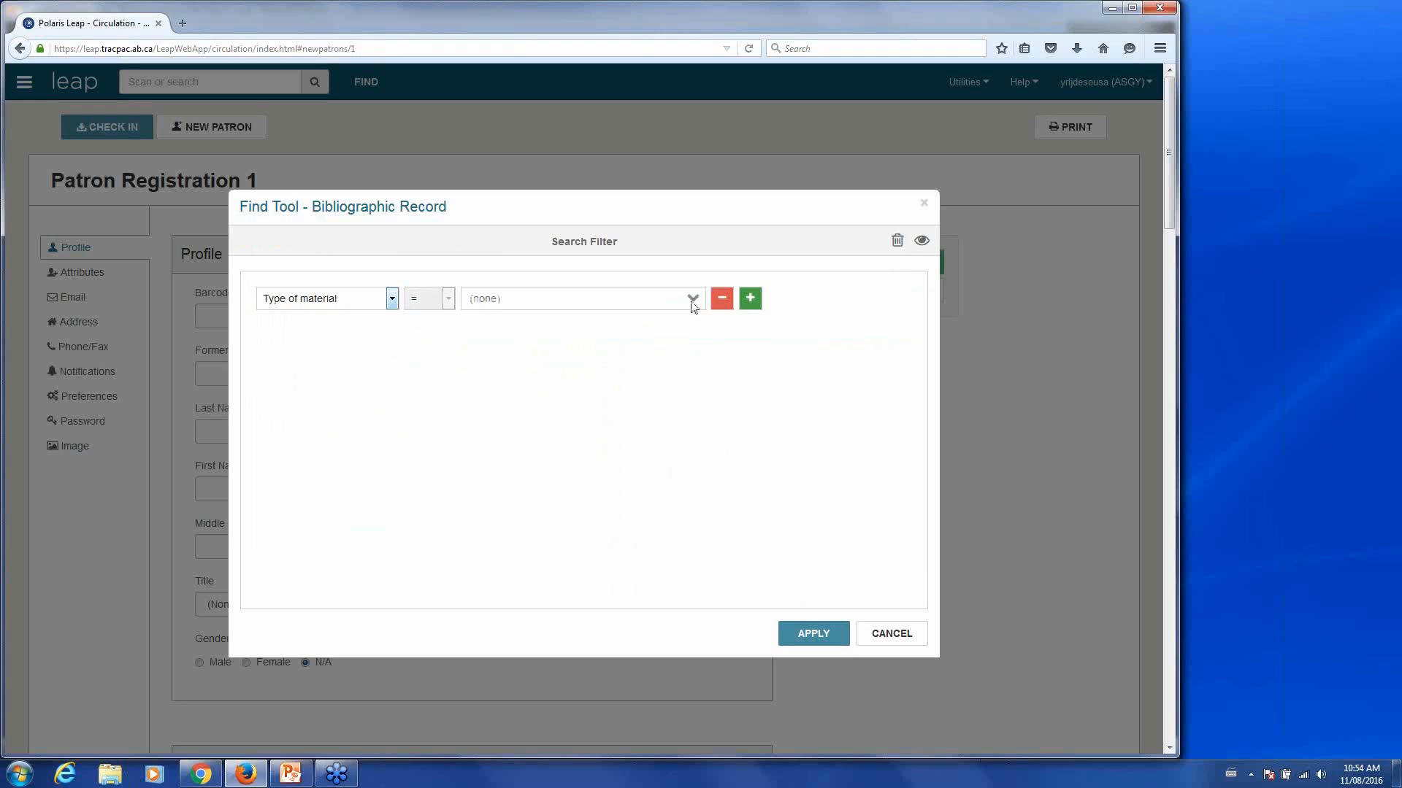
left_click(693, 300)
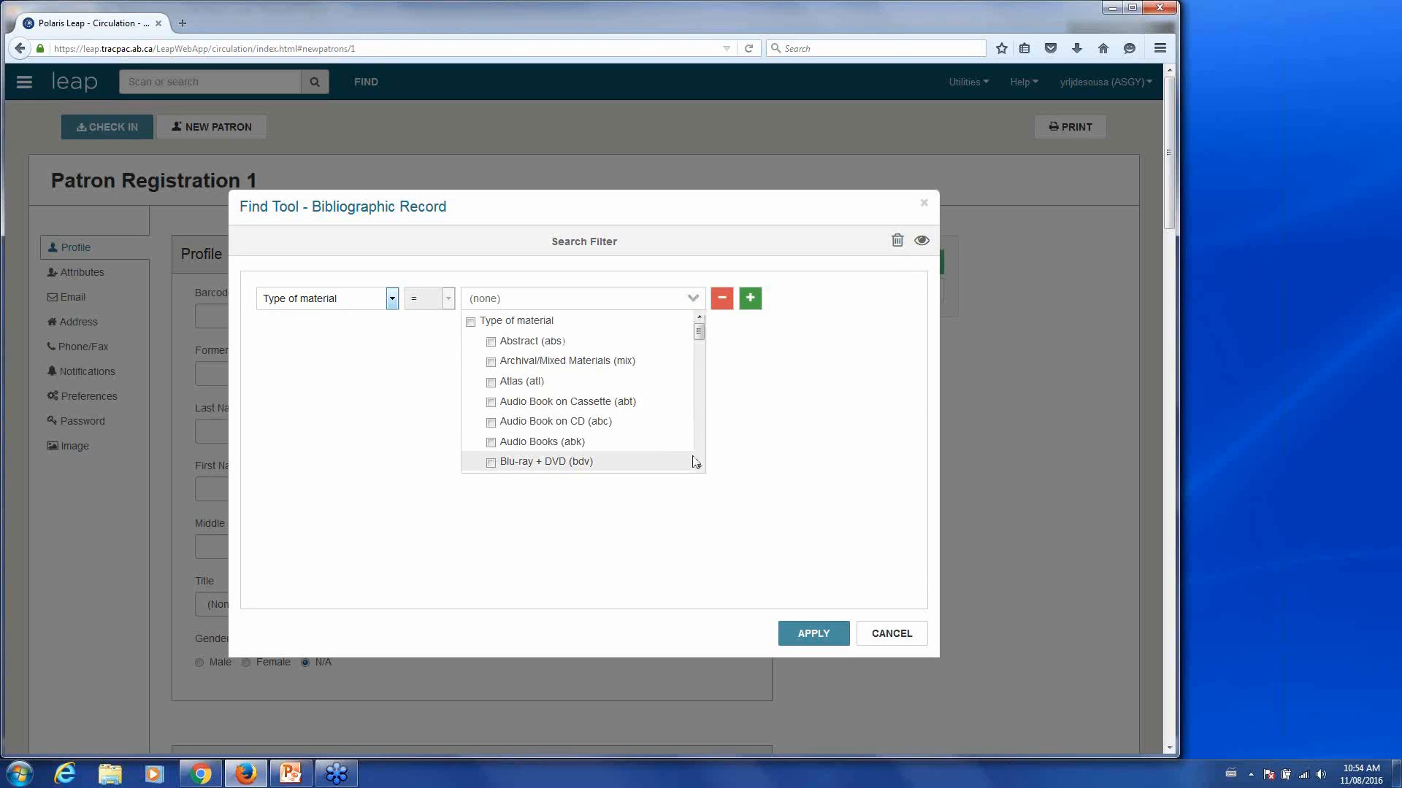
left_click(699, 466)
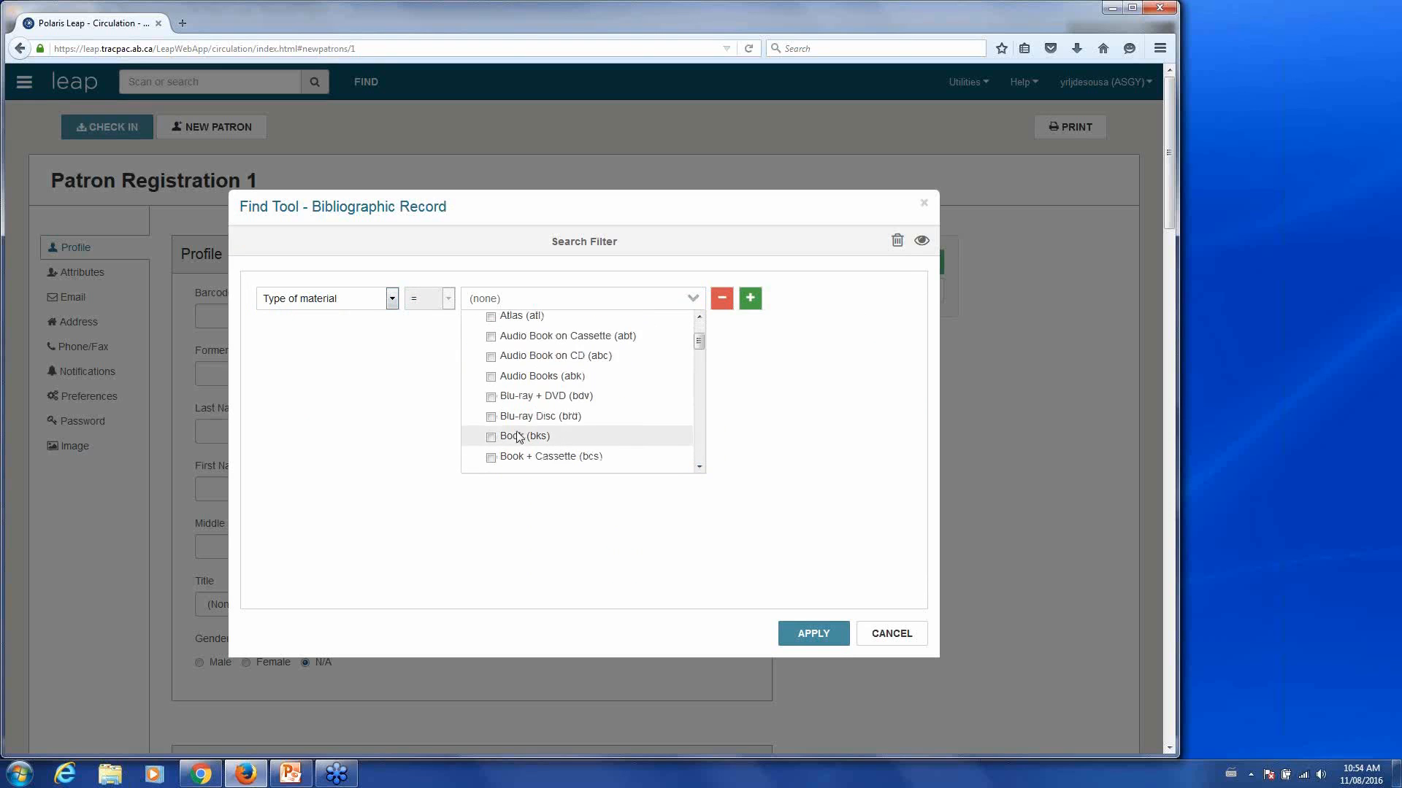
left_click(492, 419)
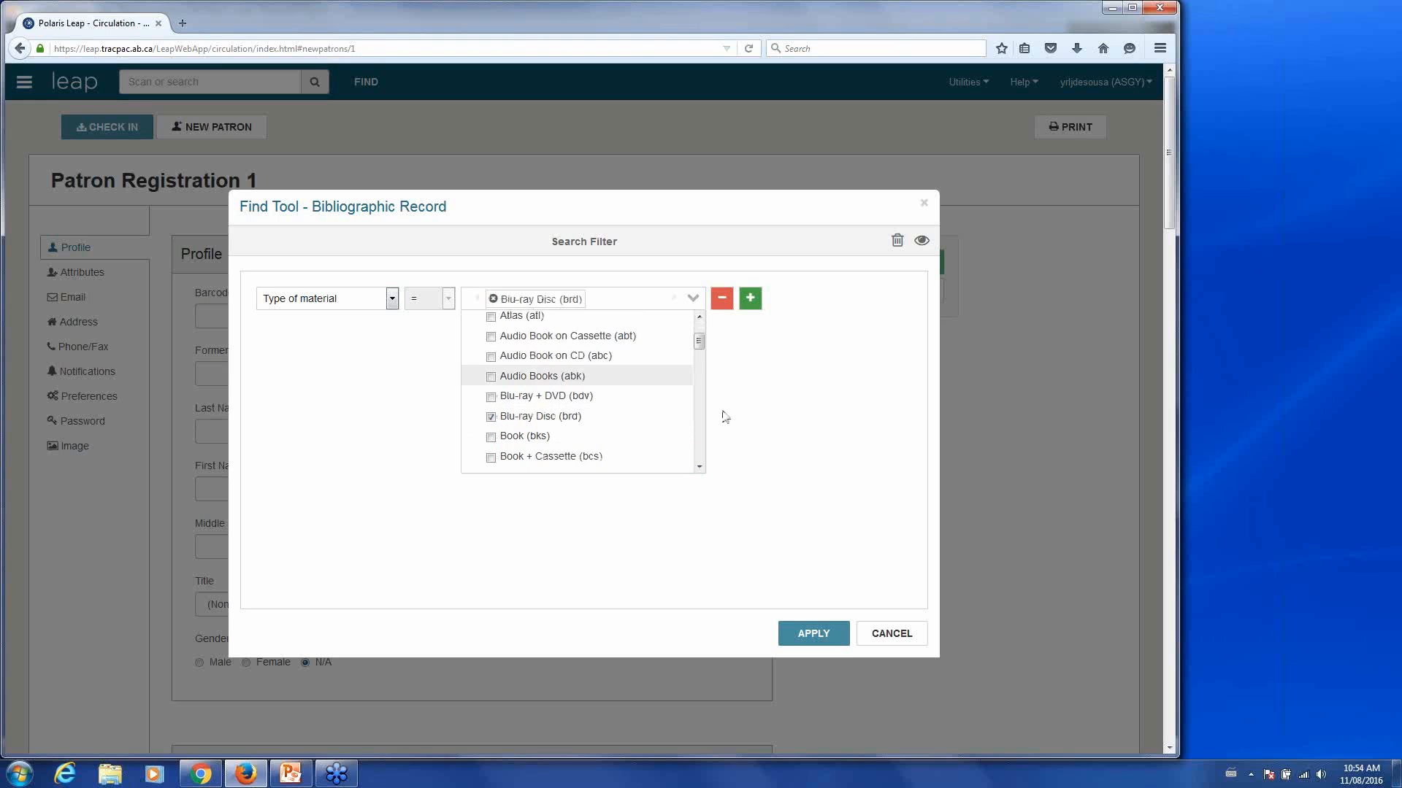
left_click(766, 459)
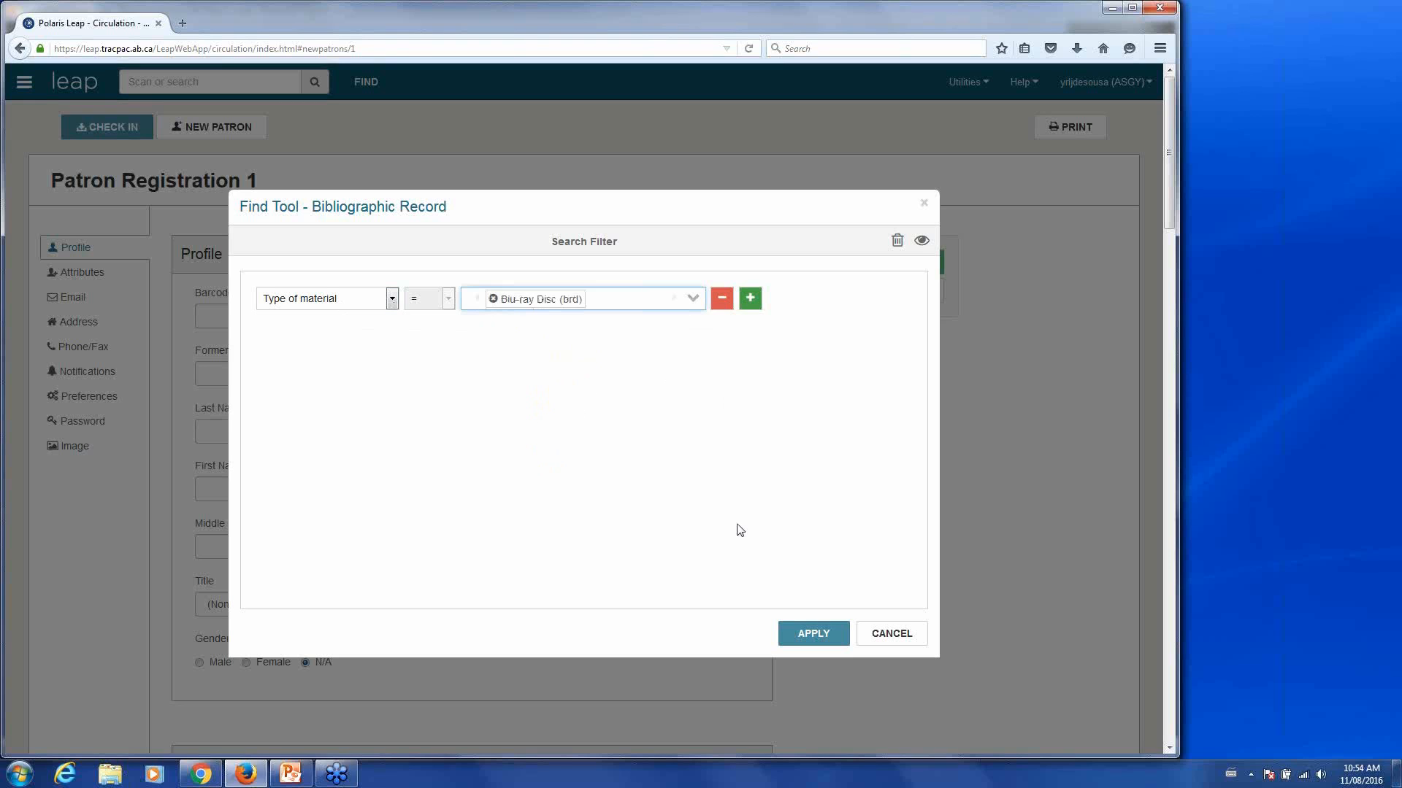
left_click(806, 635)
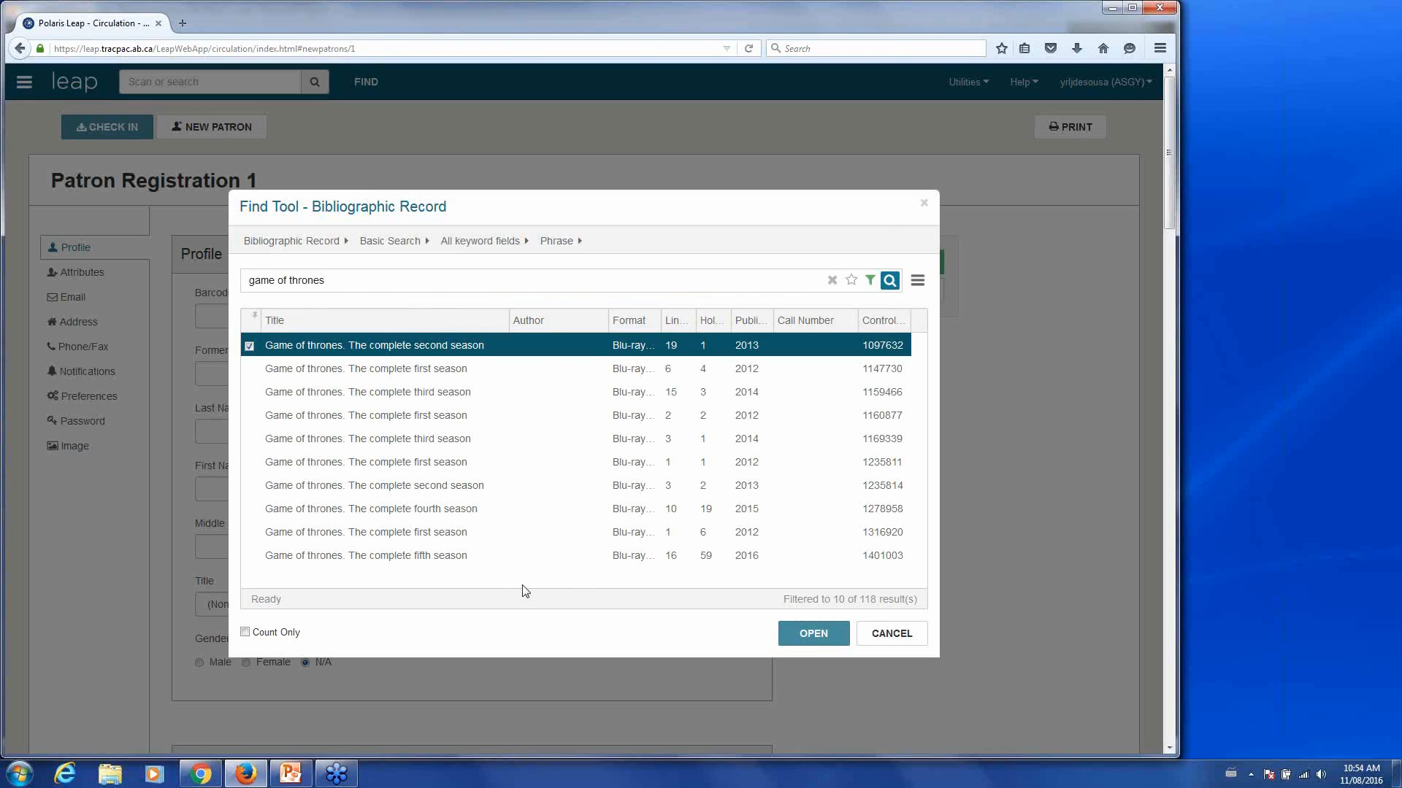
- Open the 'Game of thrones. The complete fifth season' record and start placing a hold
left_click(471, 560)
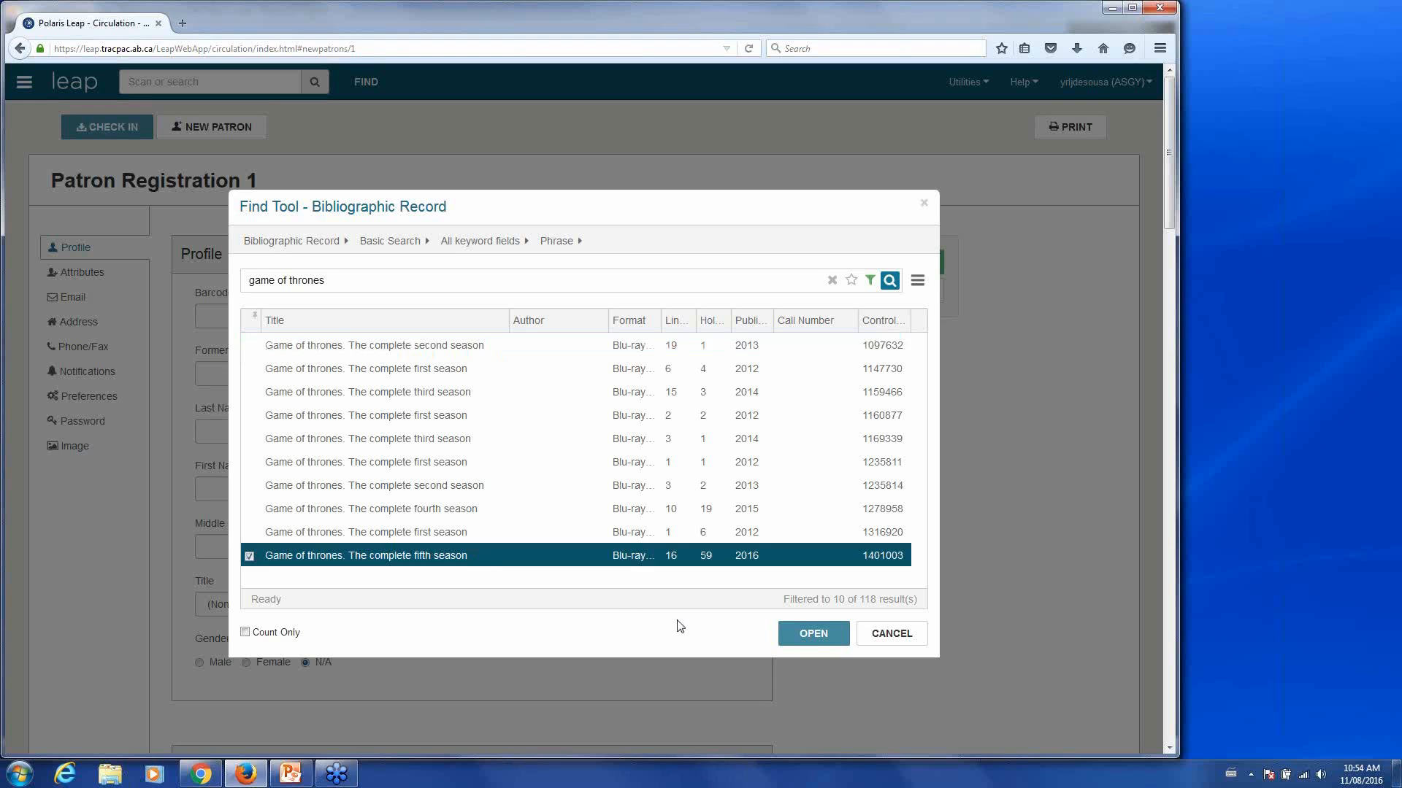
left_click(808, 637)
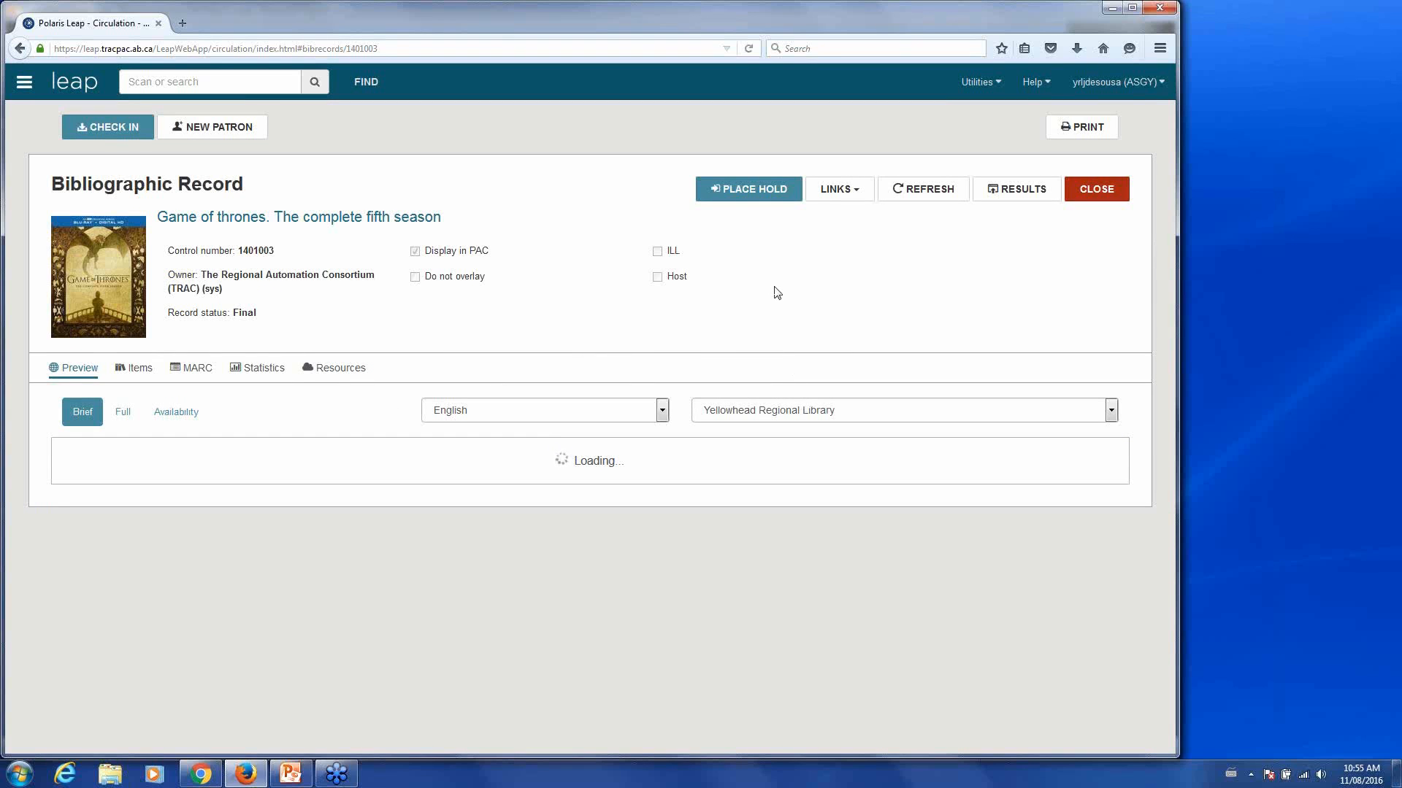
left_click(755, 189)
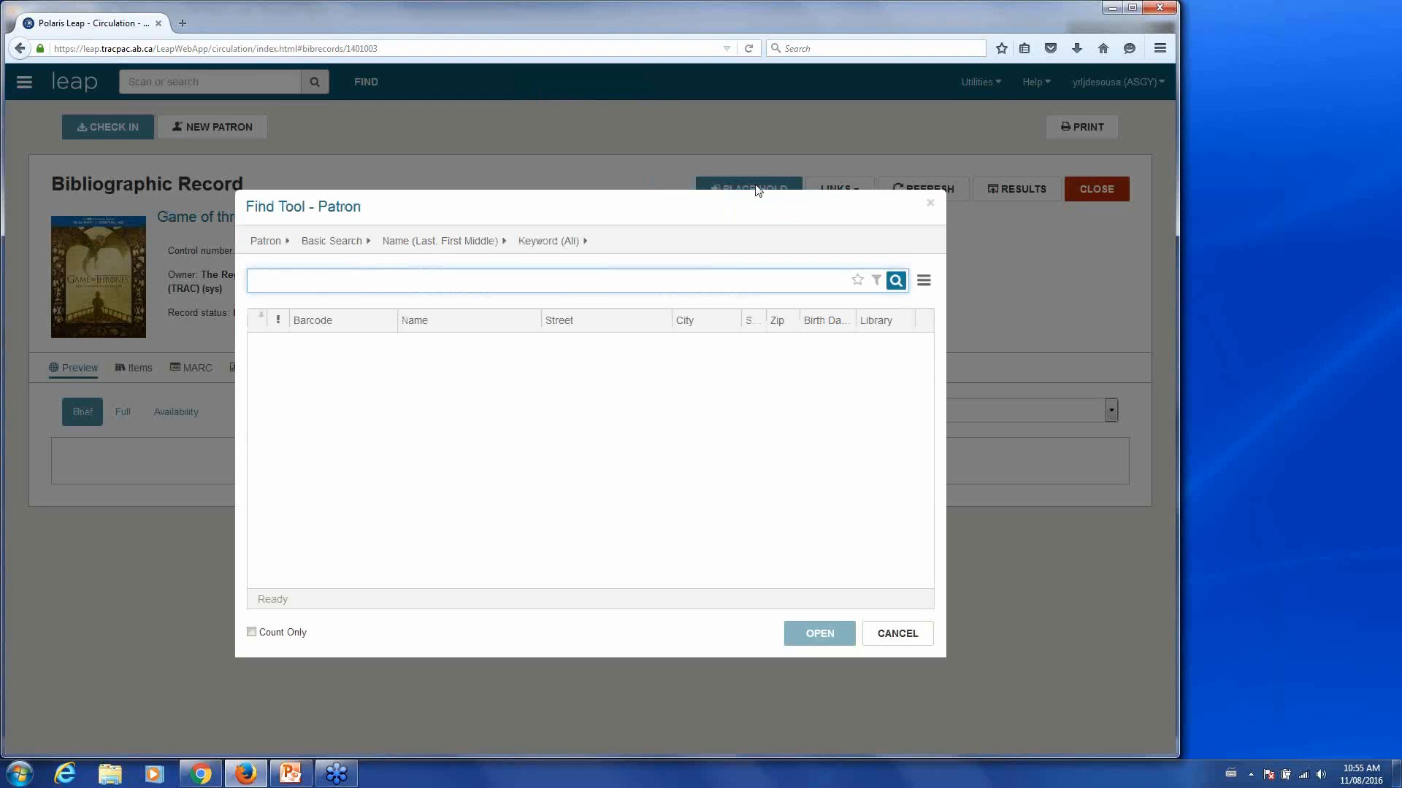
- Search for the test patron by last and first name and select them for the hold
type("wayn")
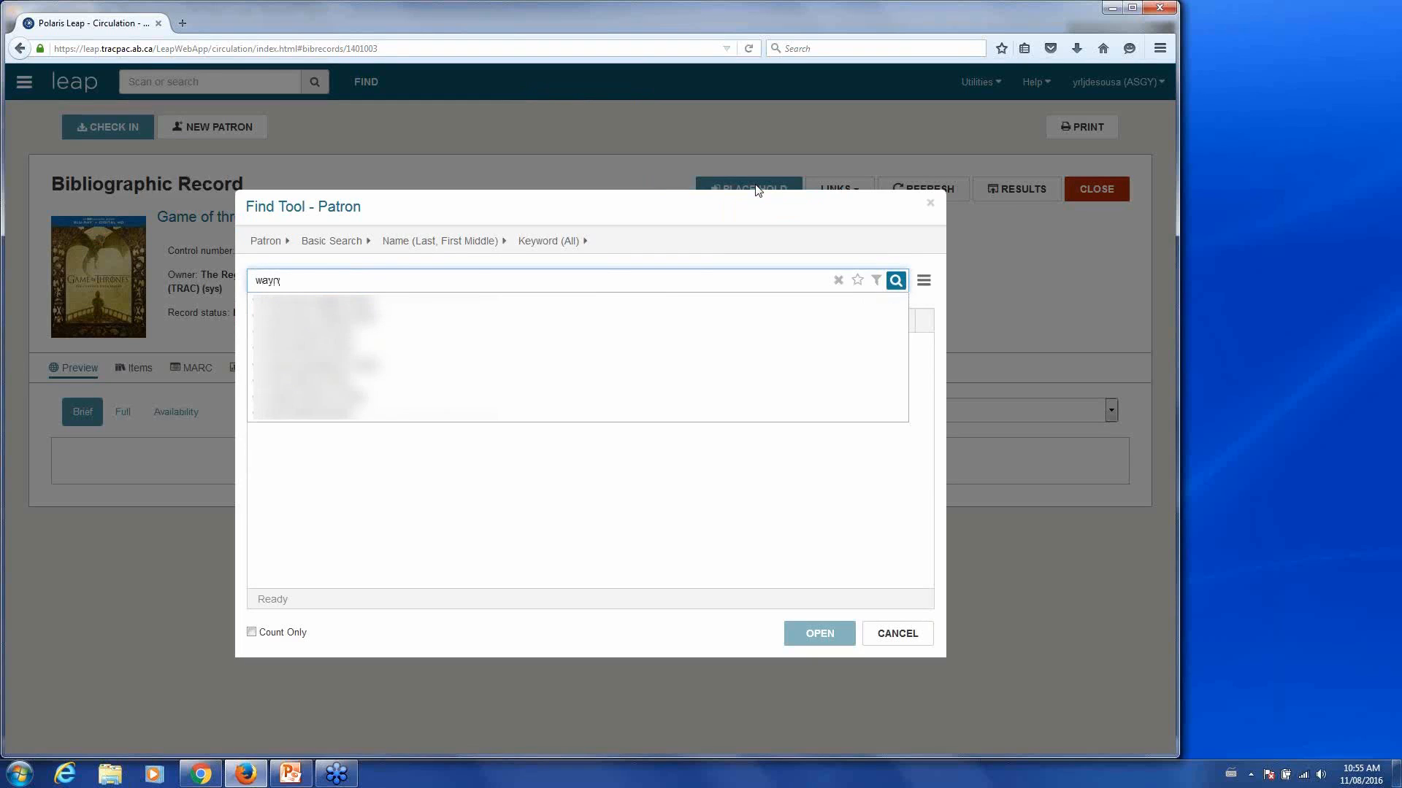
type("e, bruce")
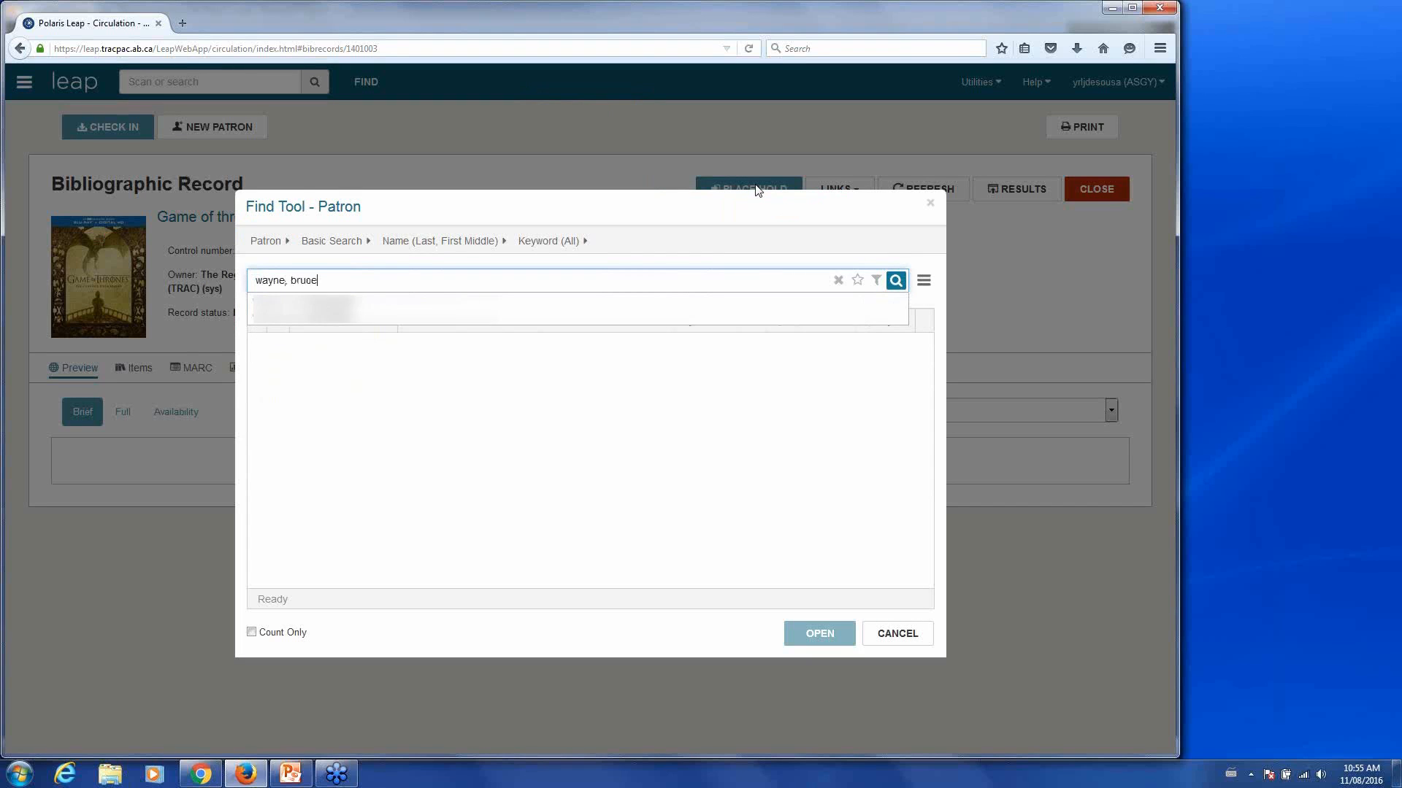
key("Return")
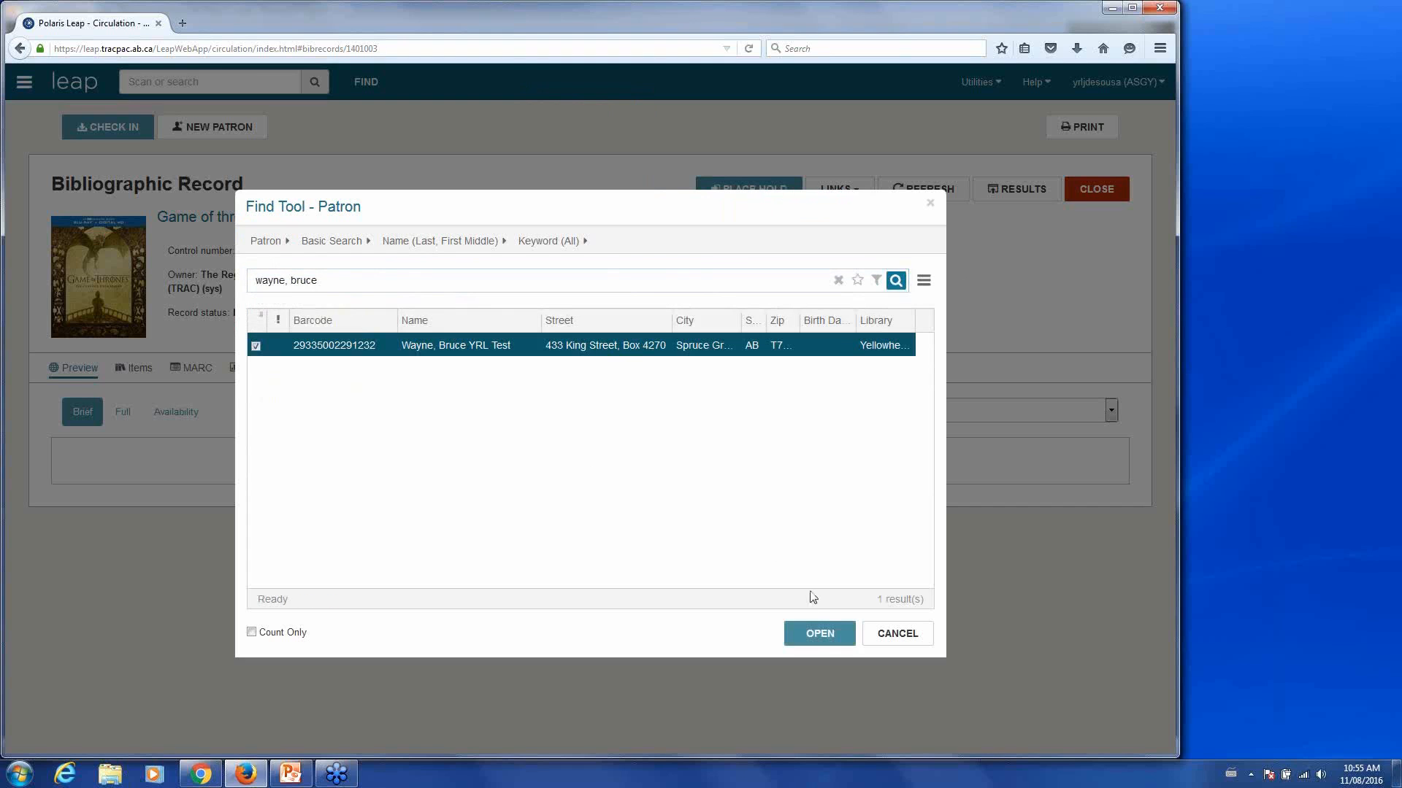
left_click(813, 638)
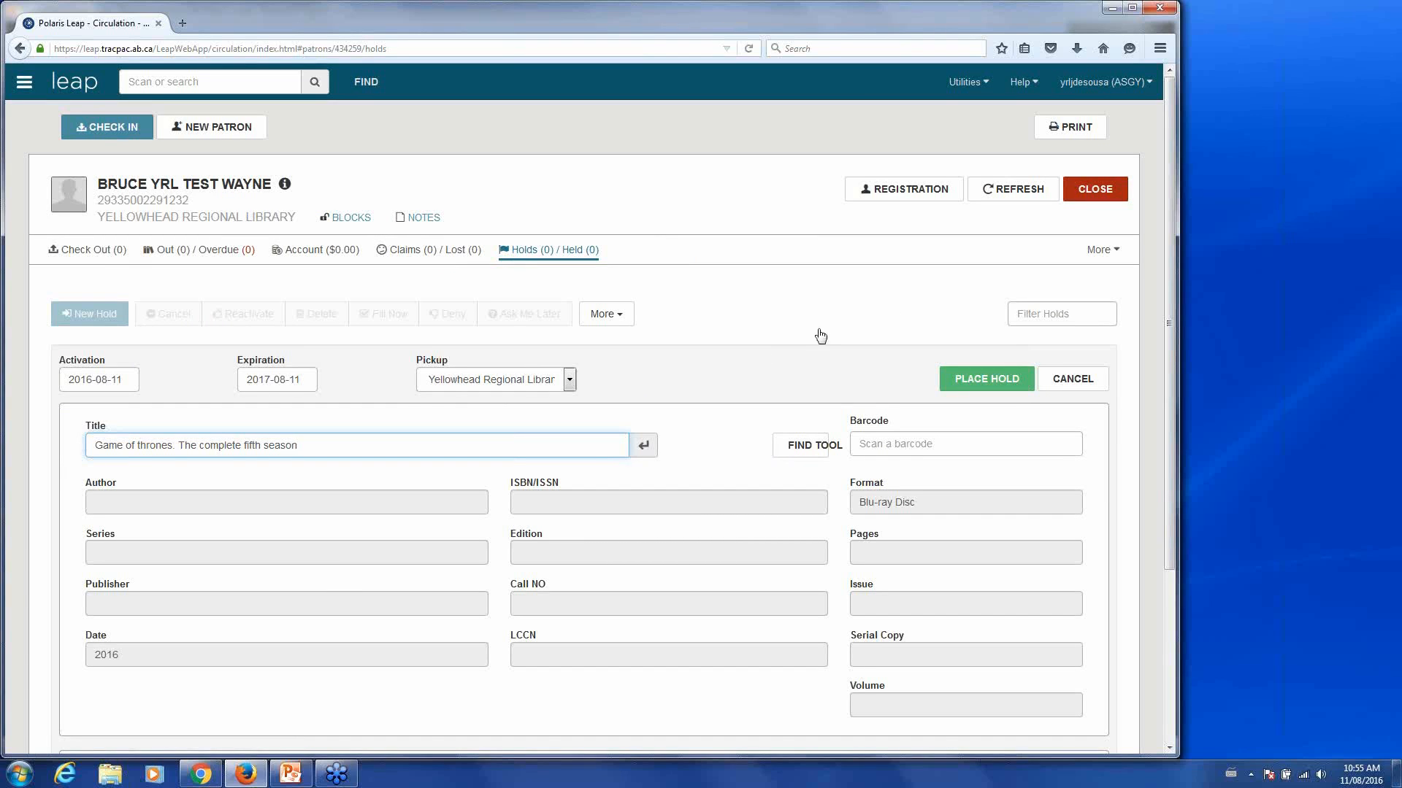
- Cancel the prefilled fifth-season hold form without placing it
left_click(1076, 381)
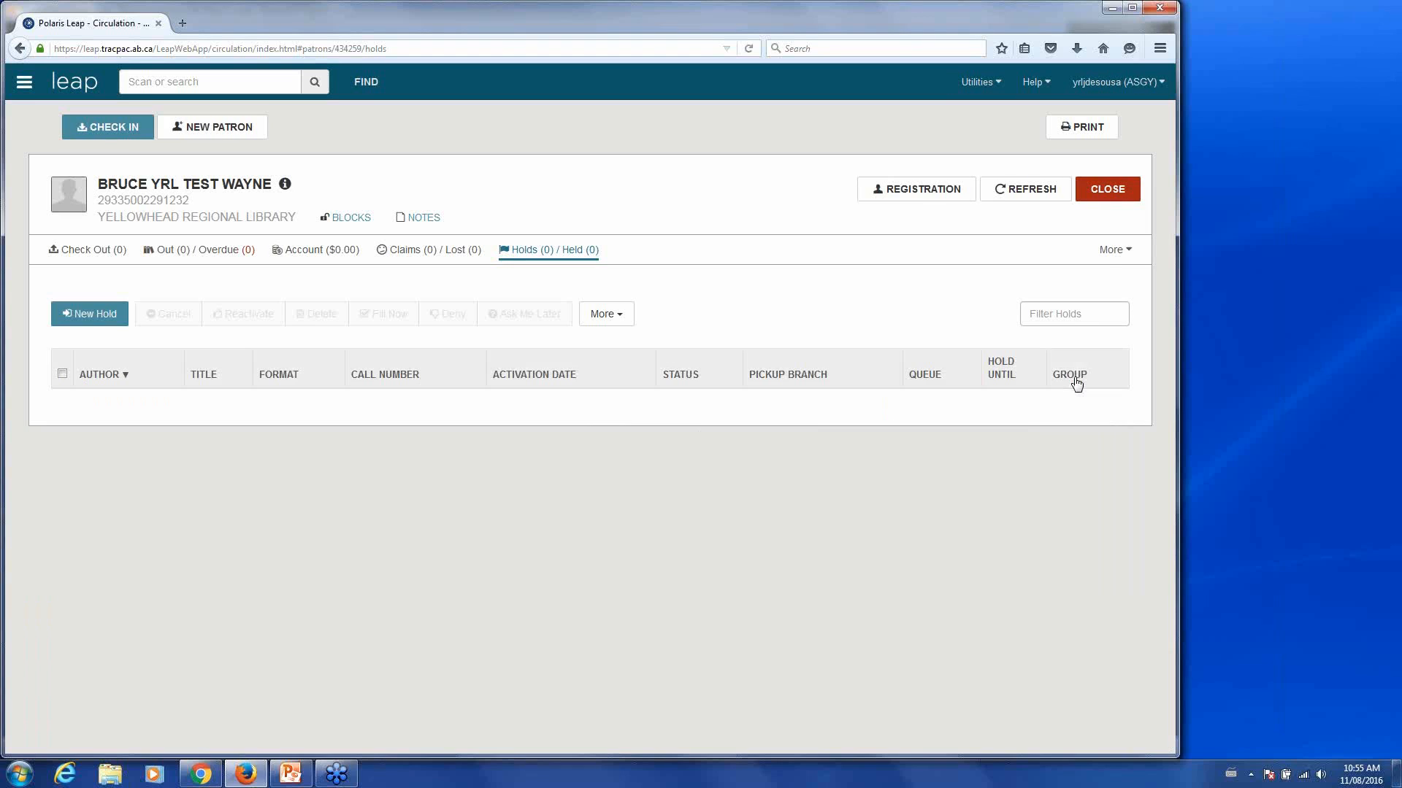
- Close the holds view, bibliographic record, registration and Check In, then advance the presentation one slide
left_click(1108, 190)
left_click(1110, 193)
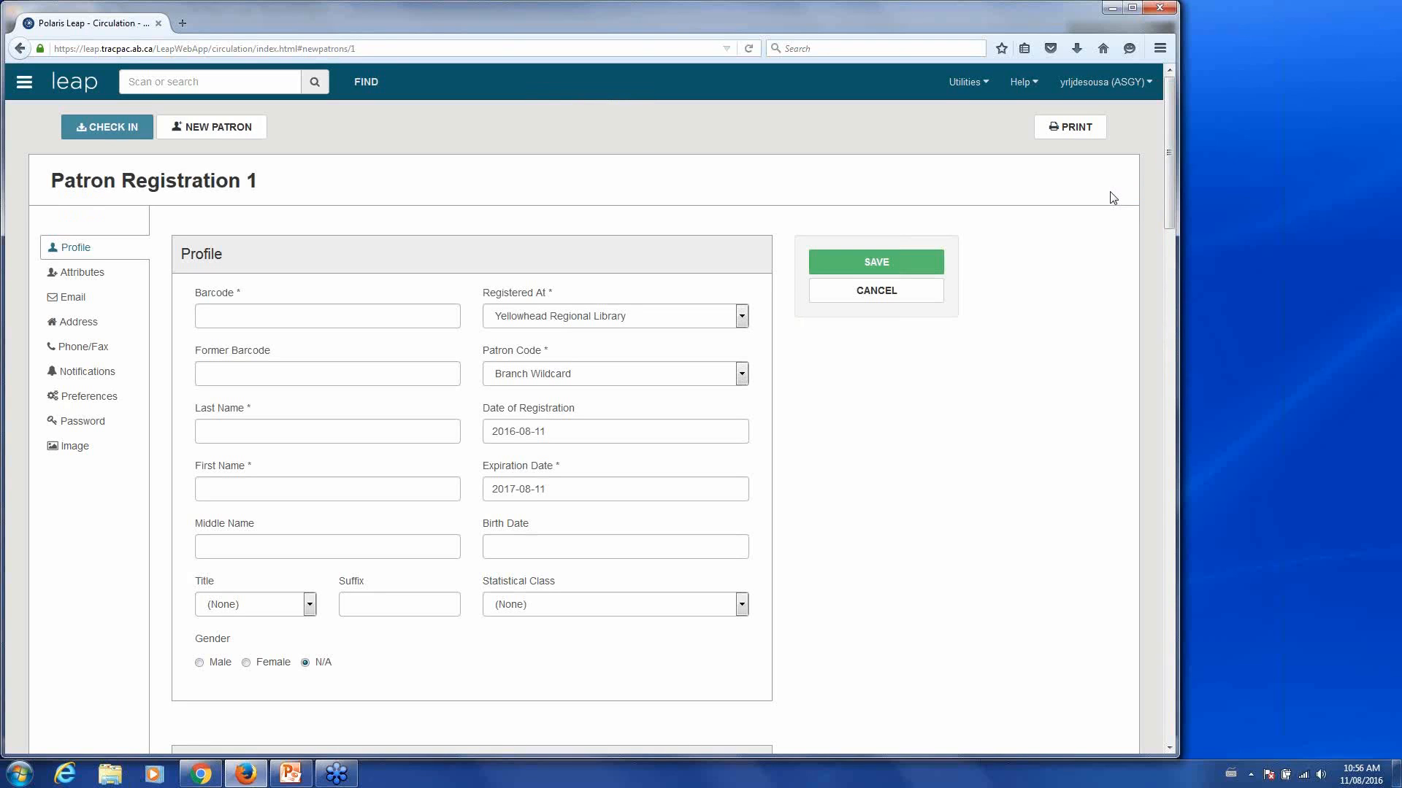
left_click(878, 292)
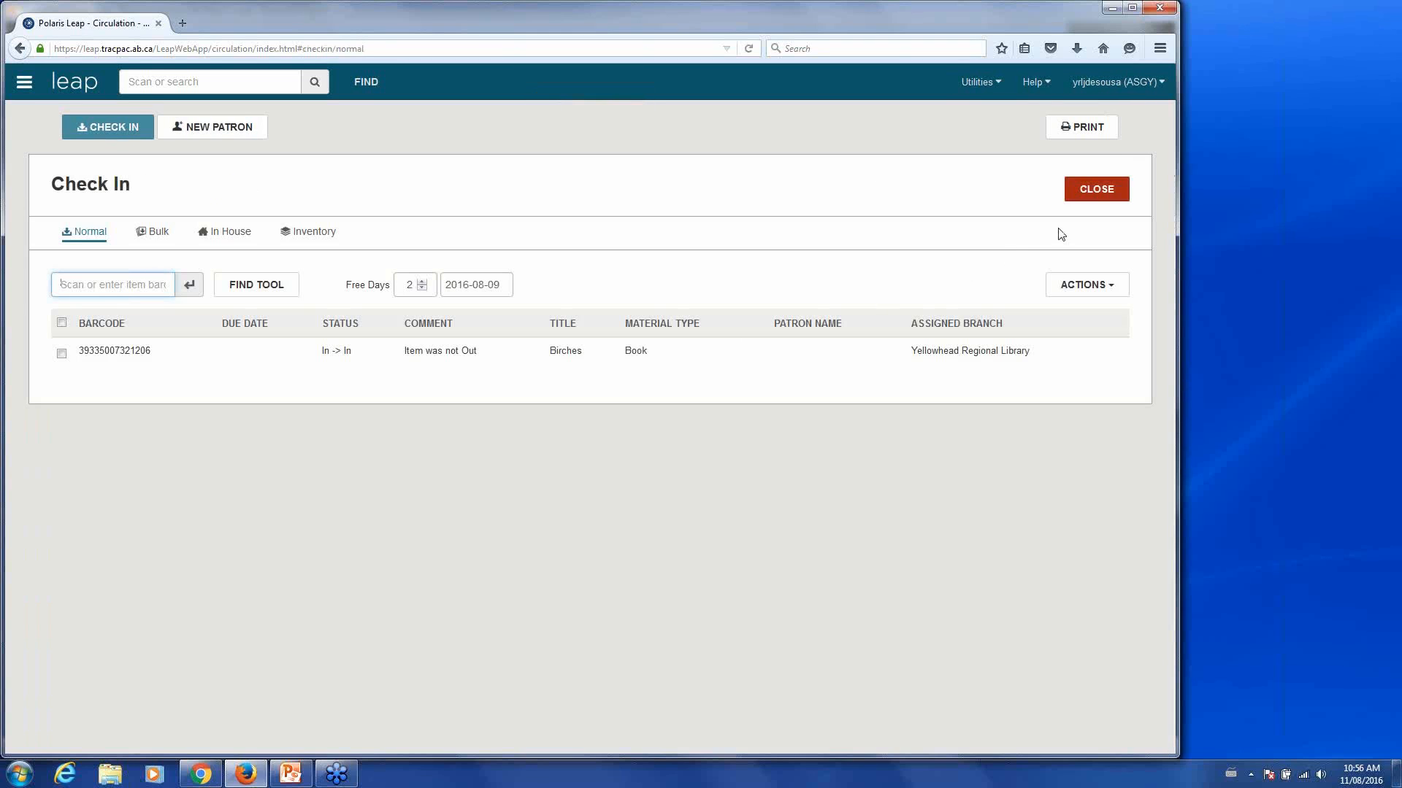
left_click(1095, 189)
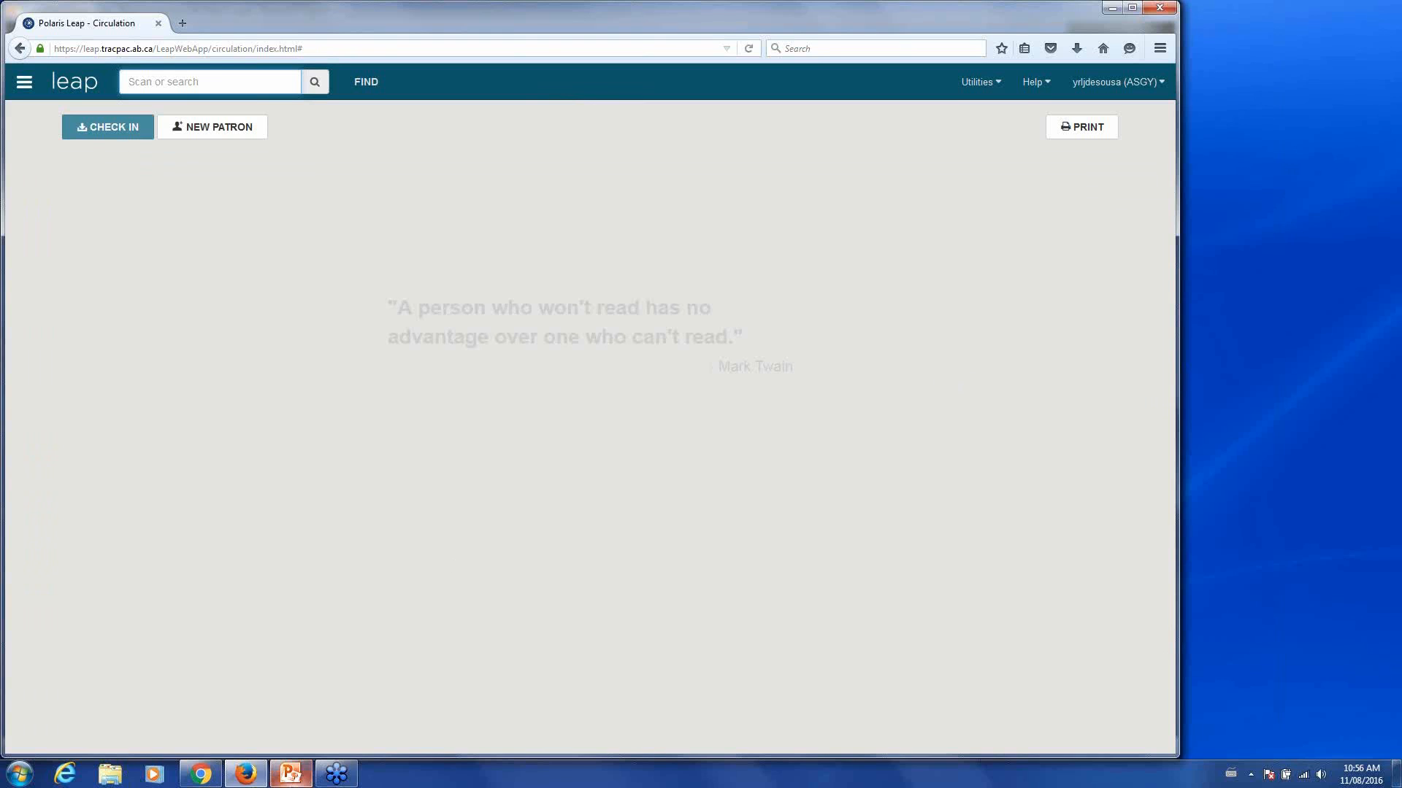
left_click(291, 773)
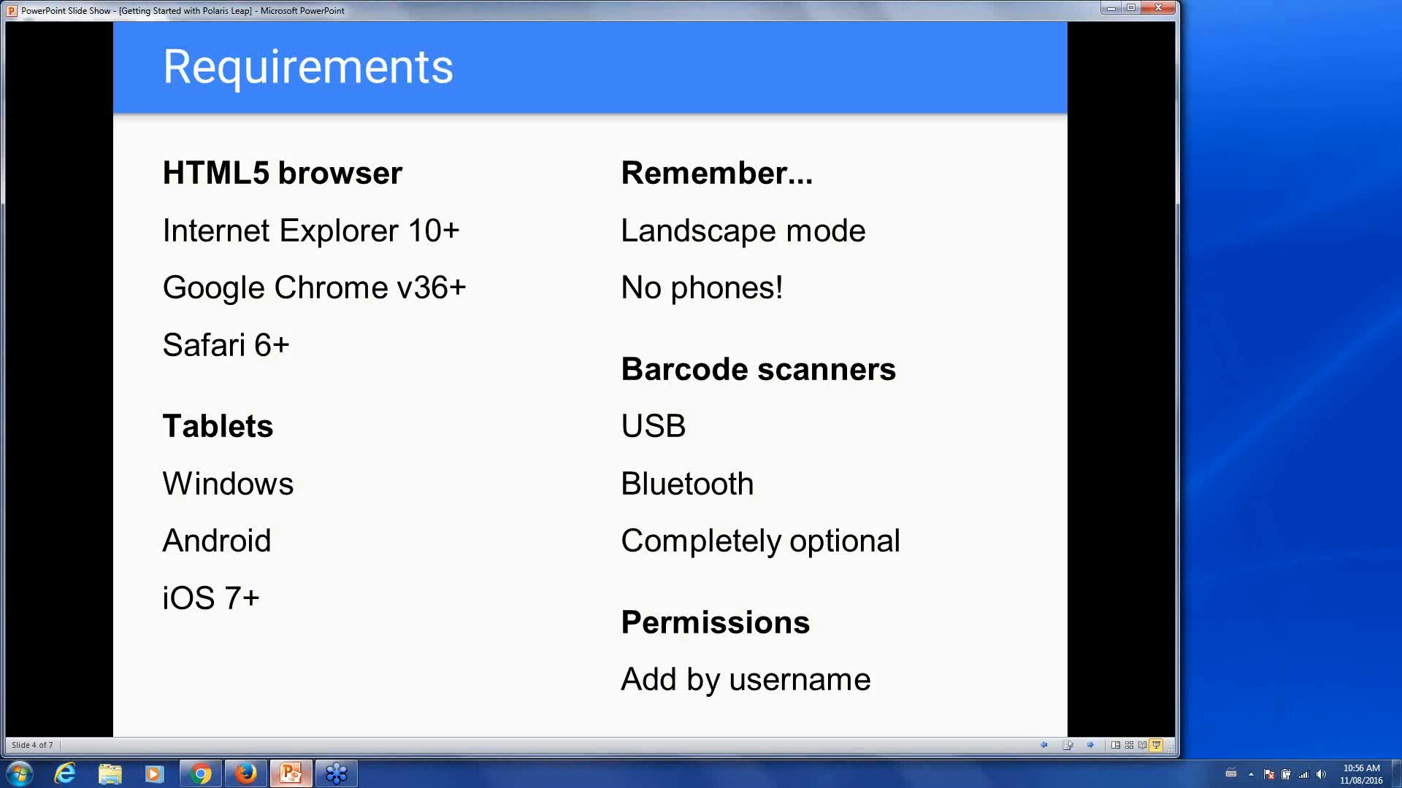
left_click(1125, 557)
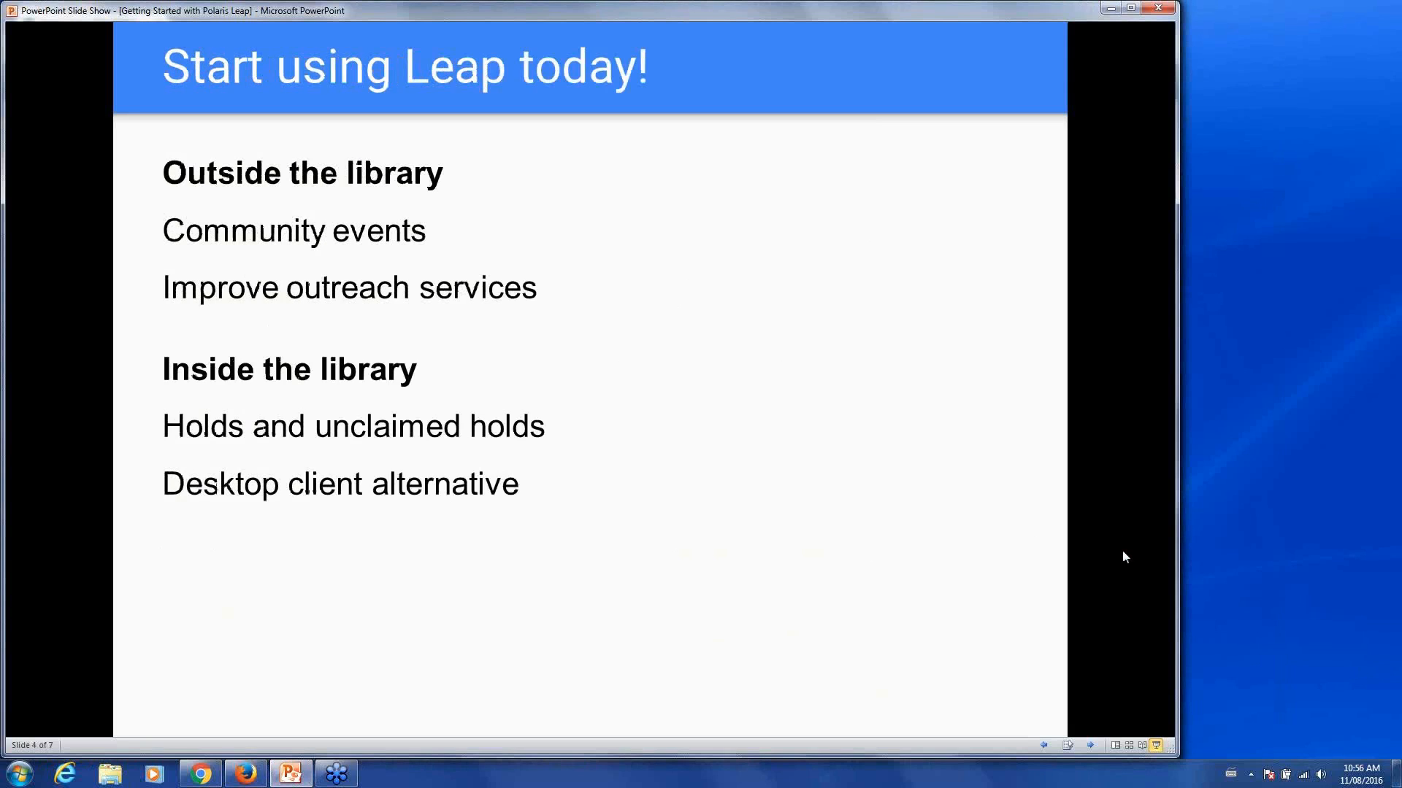